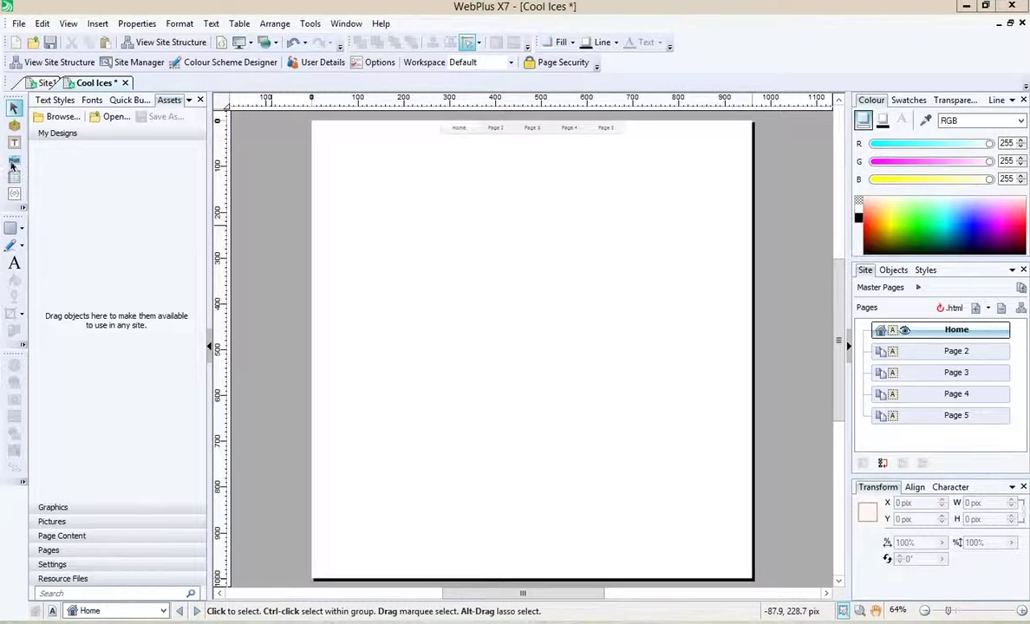
Step: Show the Quick Build Social Media objects, listing Facebook, Twitter, Google+ and bookmarking buttons
left_click(98, 26)
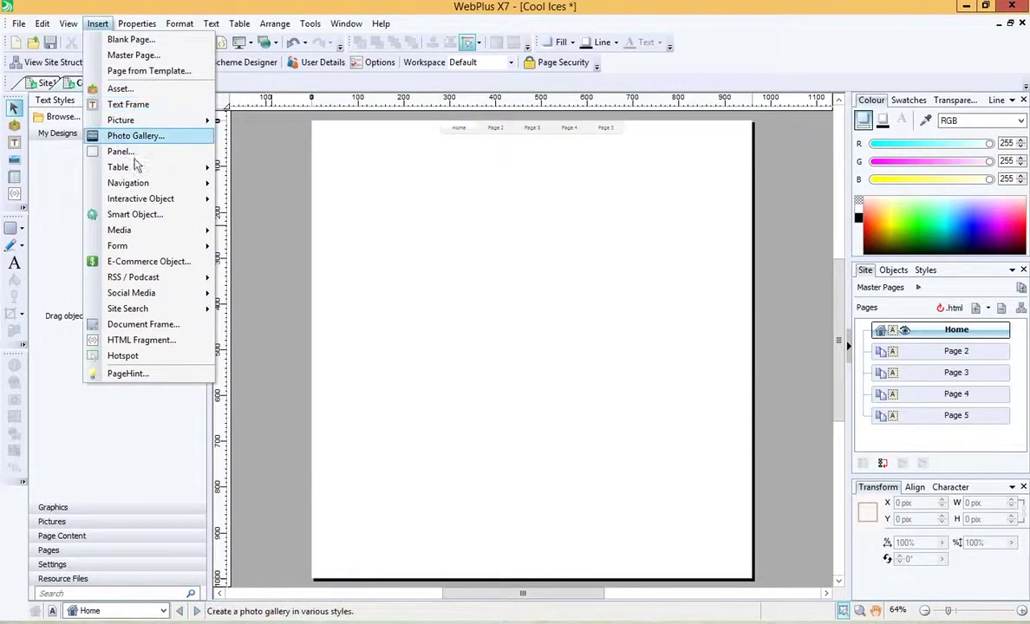
mouse_move(177, 191)
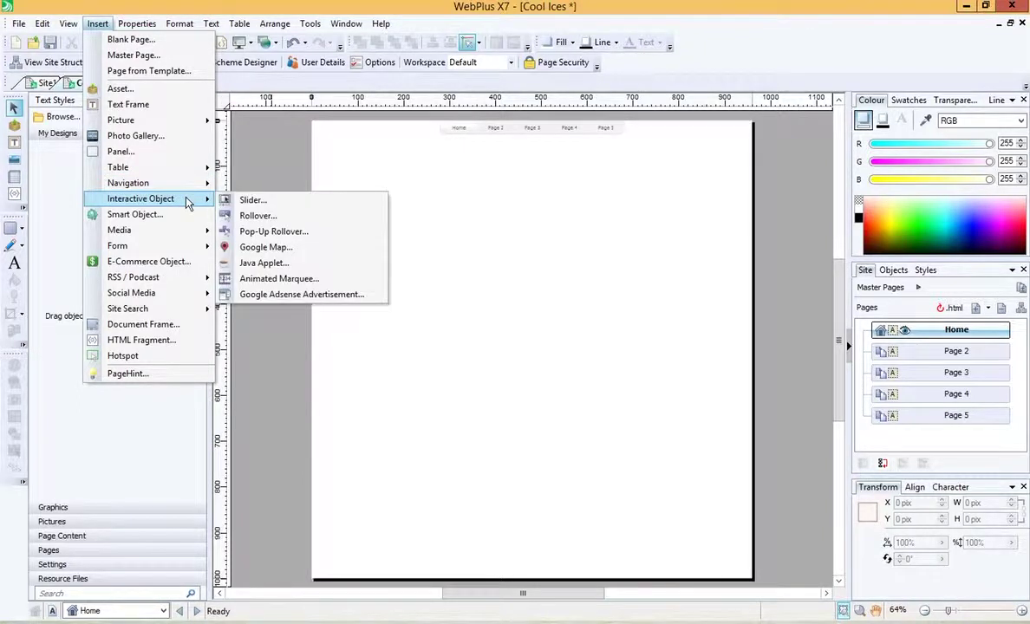
left_click(261, 347)
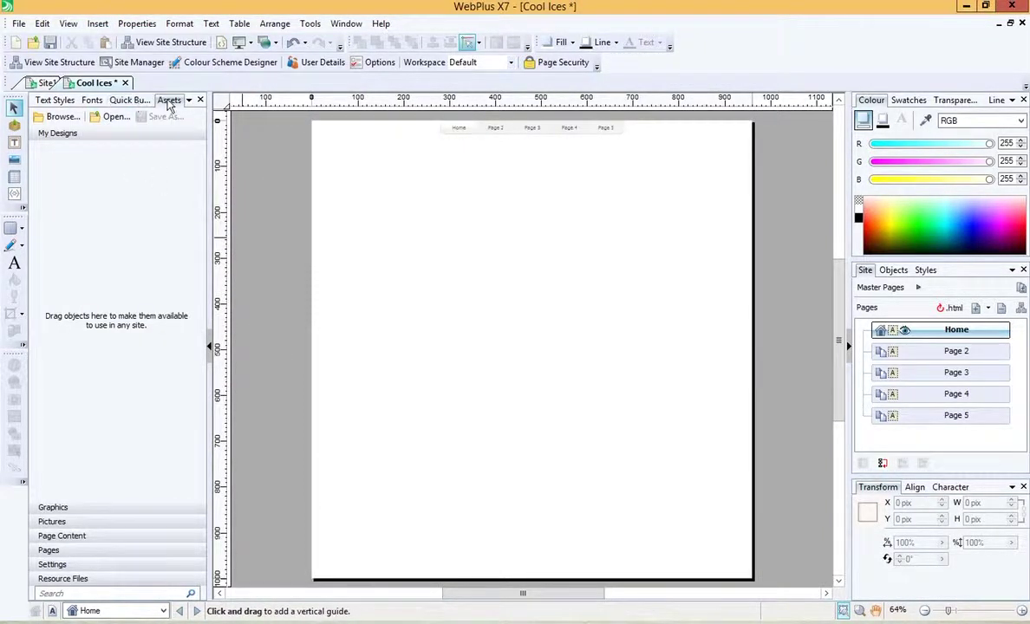
left_click(128, 101)
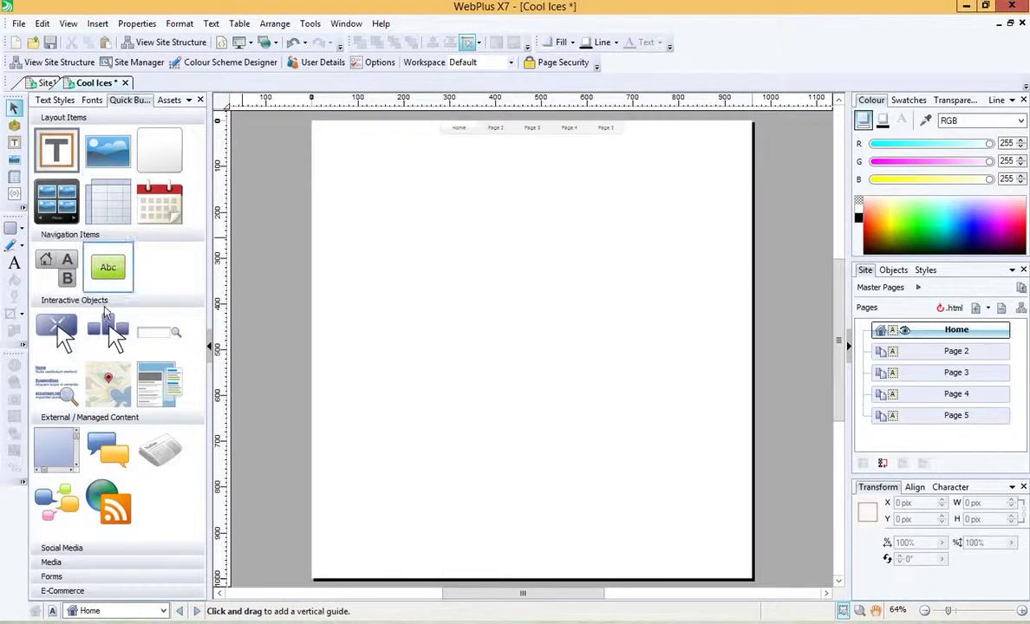
left_click(69, 548)
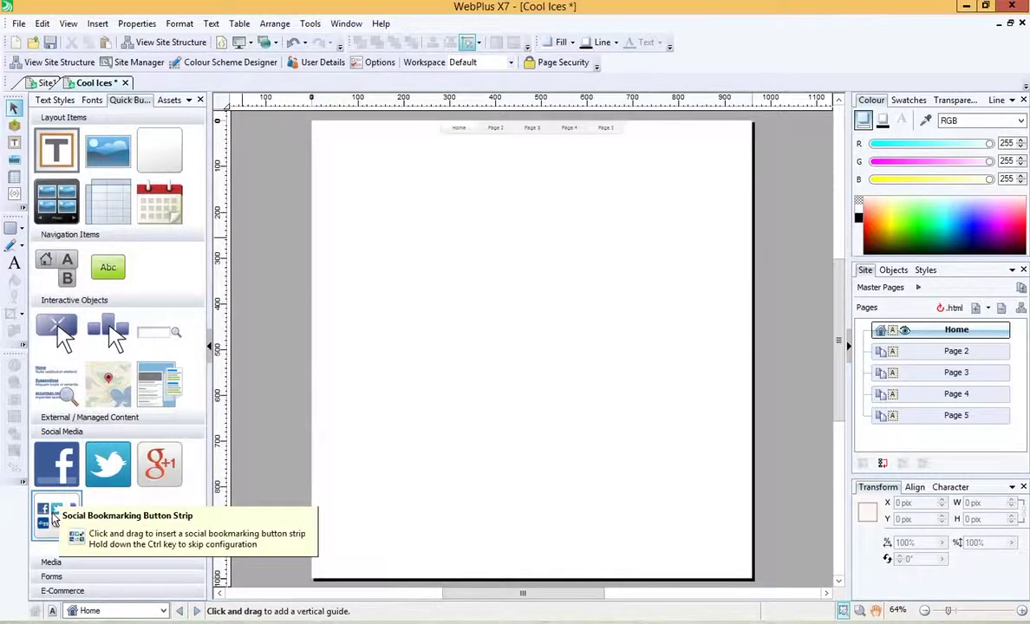
left_click_drag(54, 518, 406, 450)
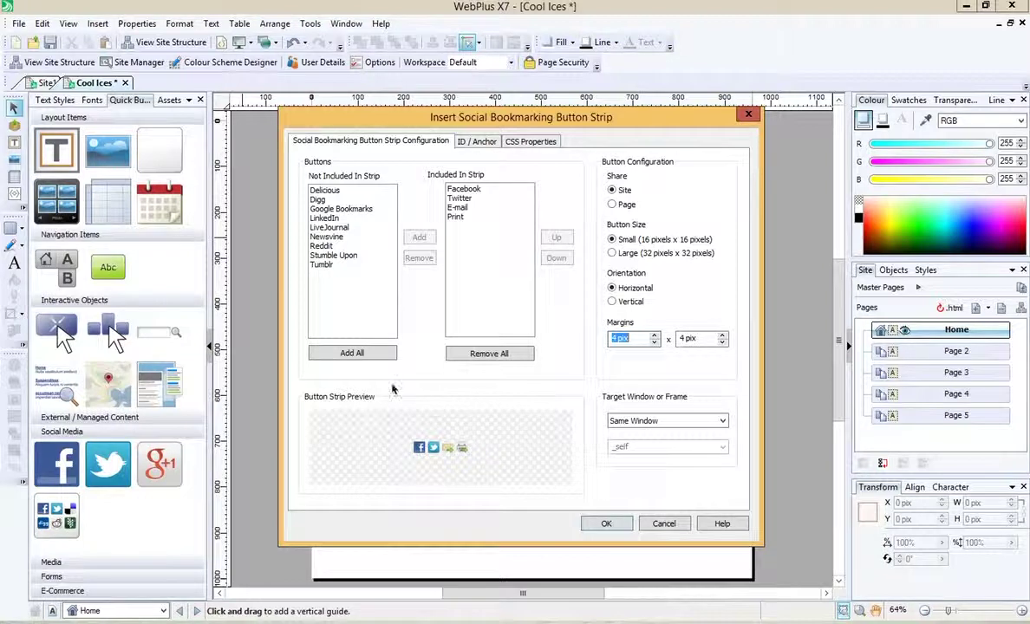
left_click(606, 523)
left_click(456, 441)
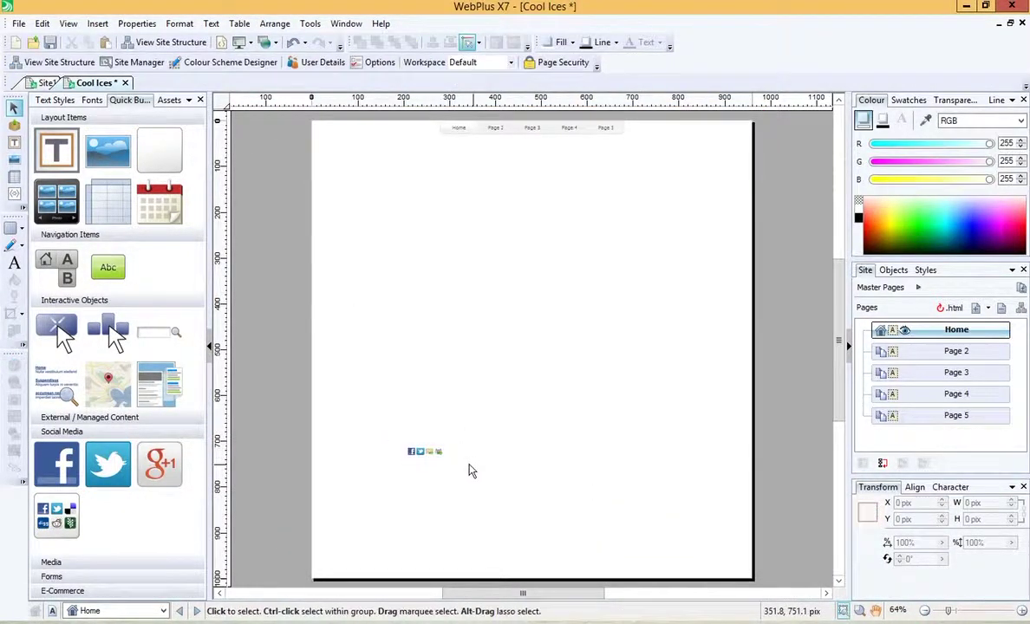
left_click(413, 451)
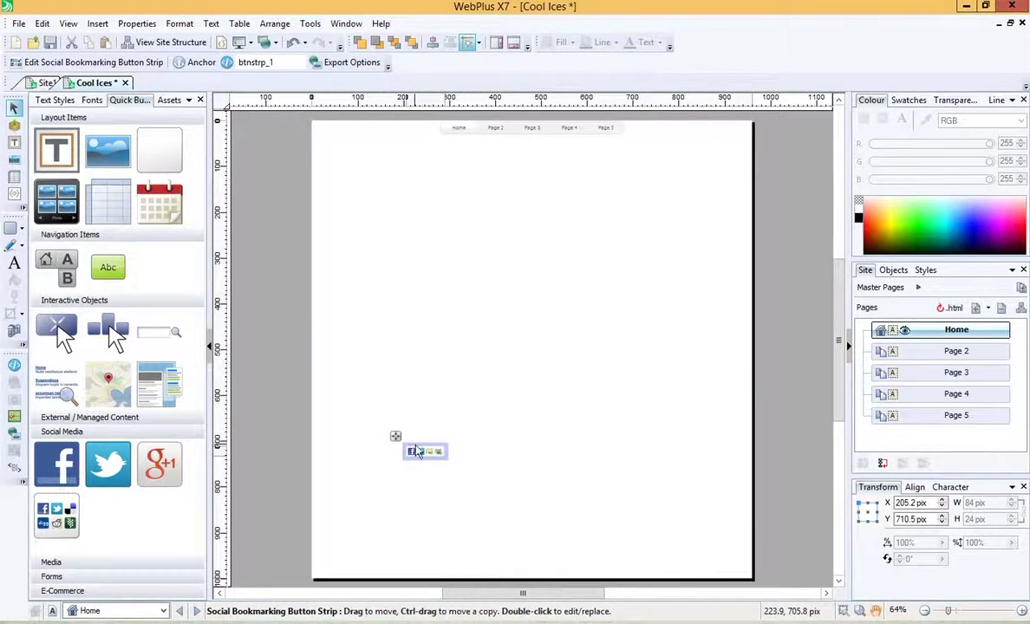
key("Delete")
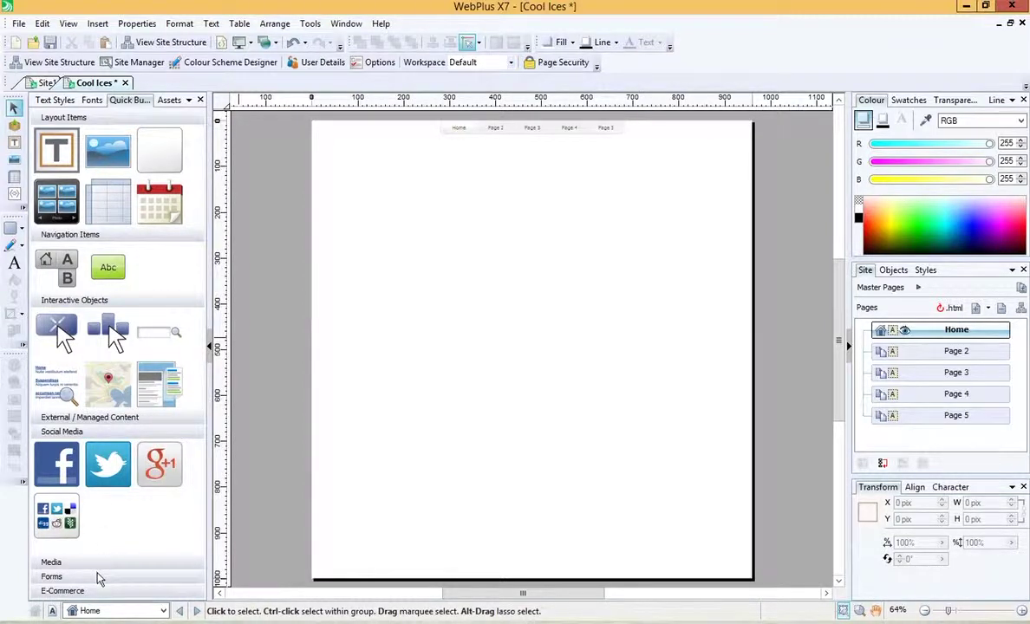
left_click(66, 562)
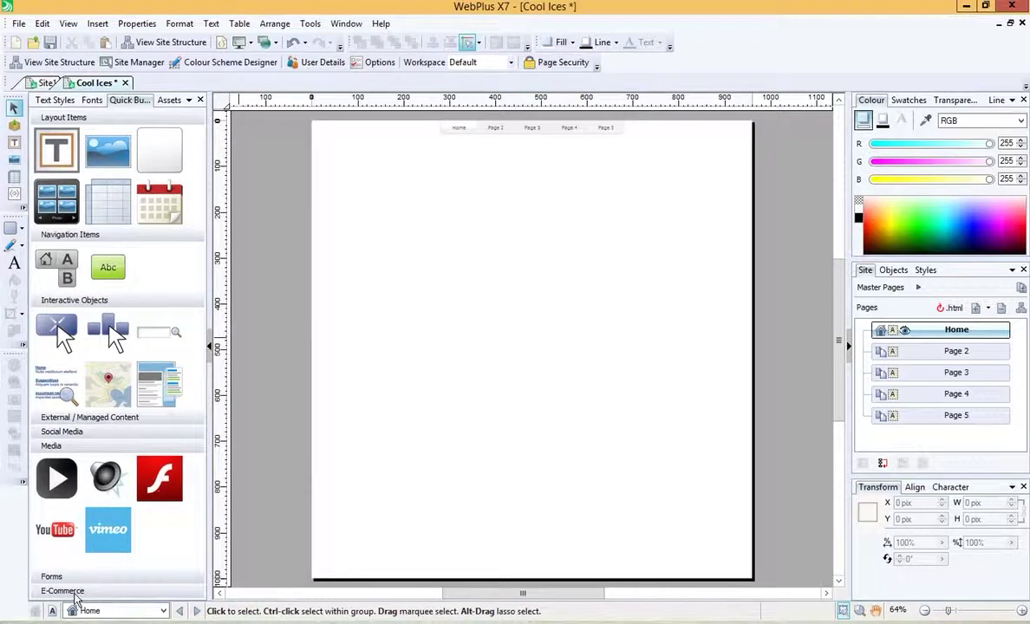
left_click(74, 595)
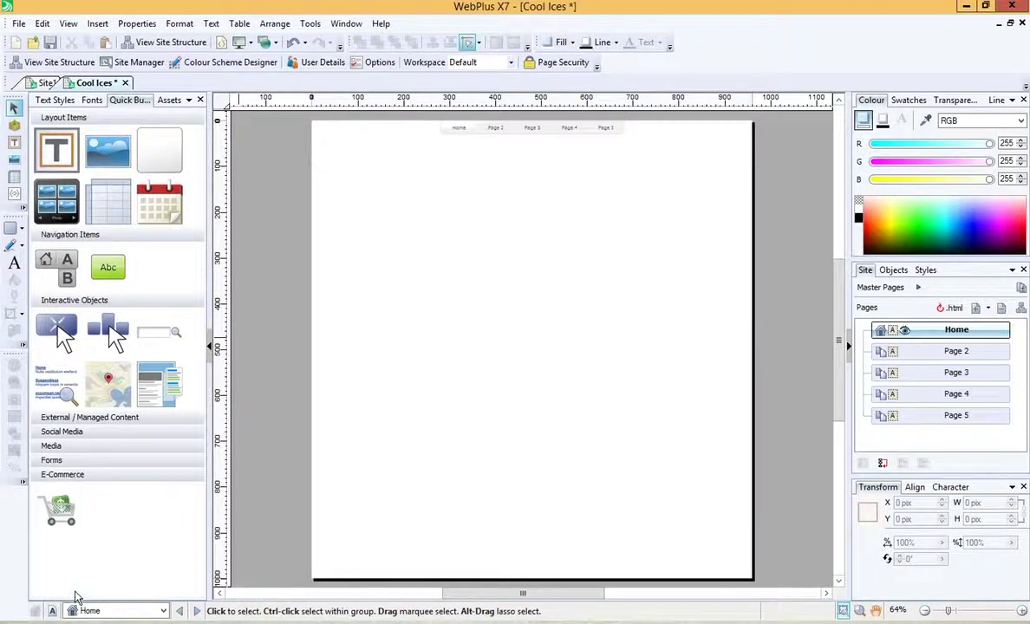
left_click(78, 461)
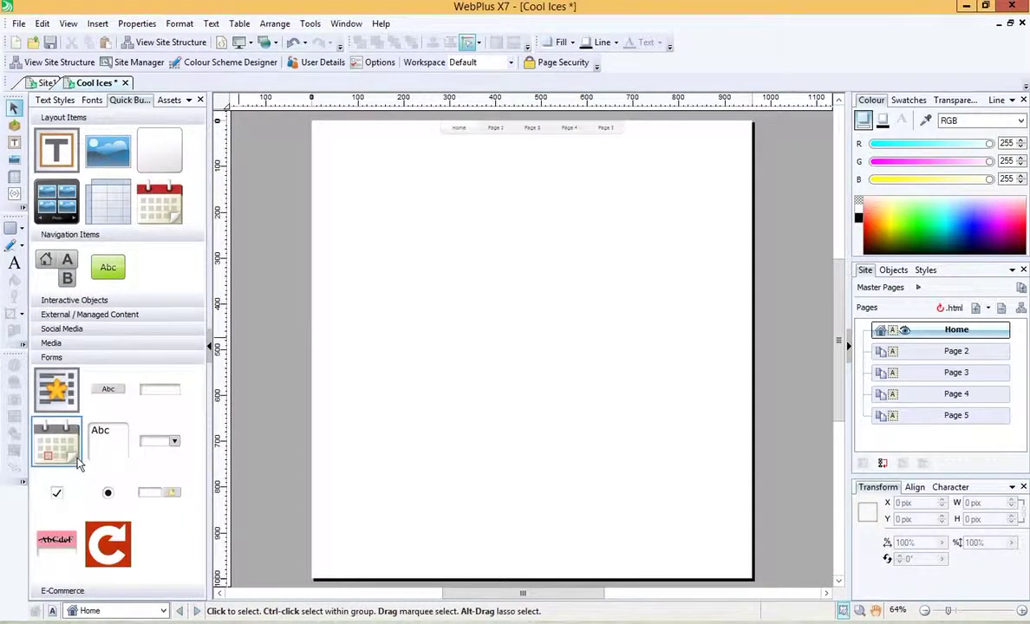
left_click(100, 345)
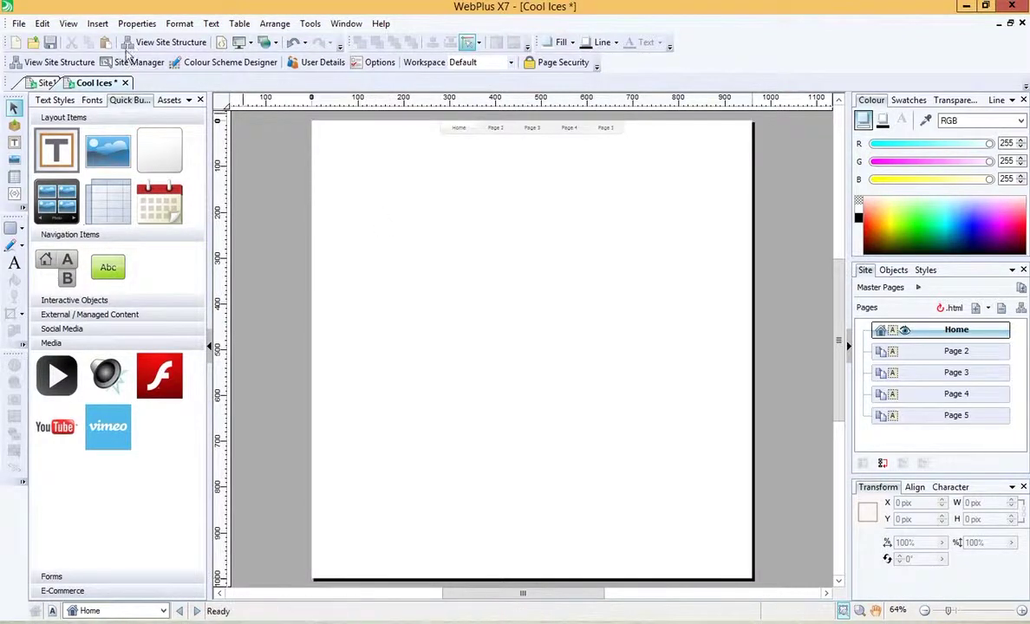
Step: Leave the Home page and pick Master A from the status-bar page list for editing
left_click(68, 23)
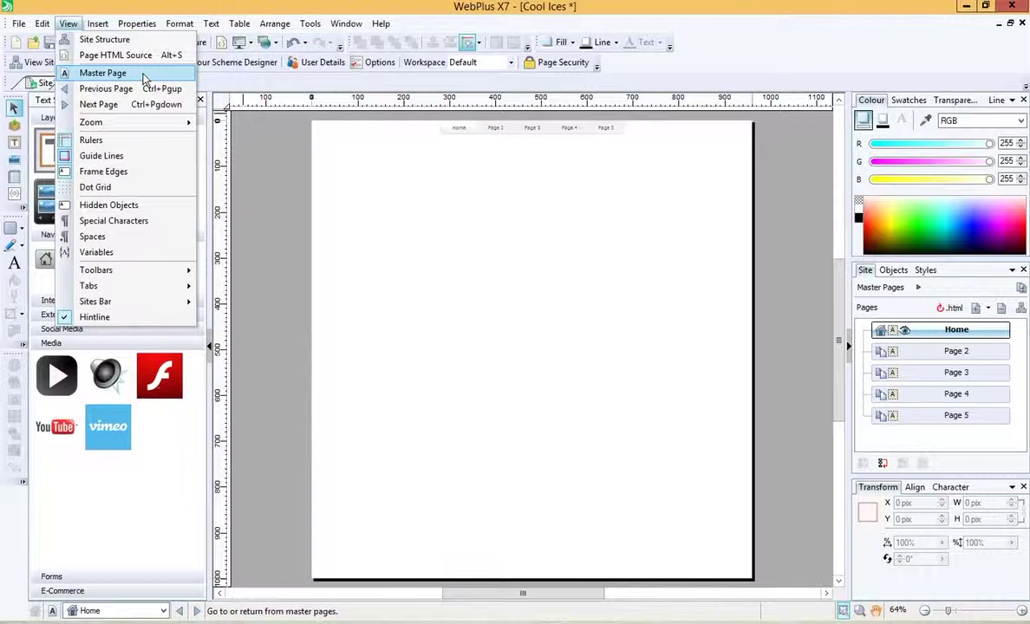
left_click(145, 77)
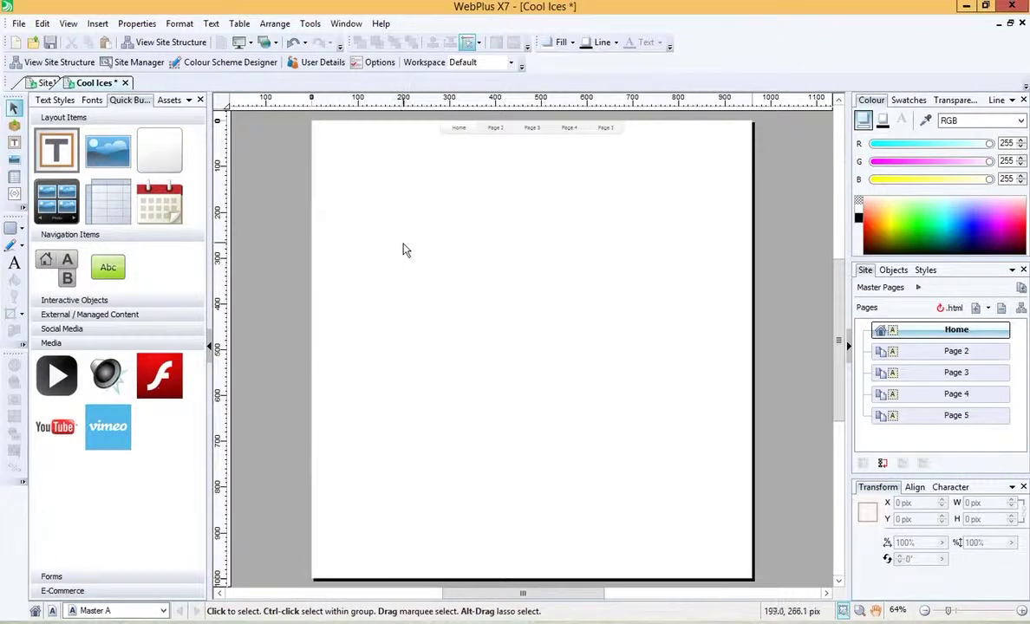
left_click(68, 23)
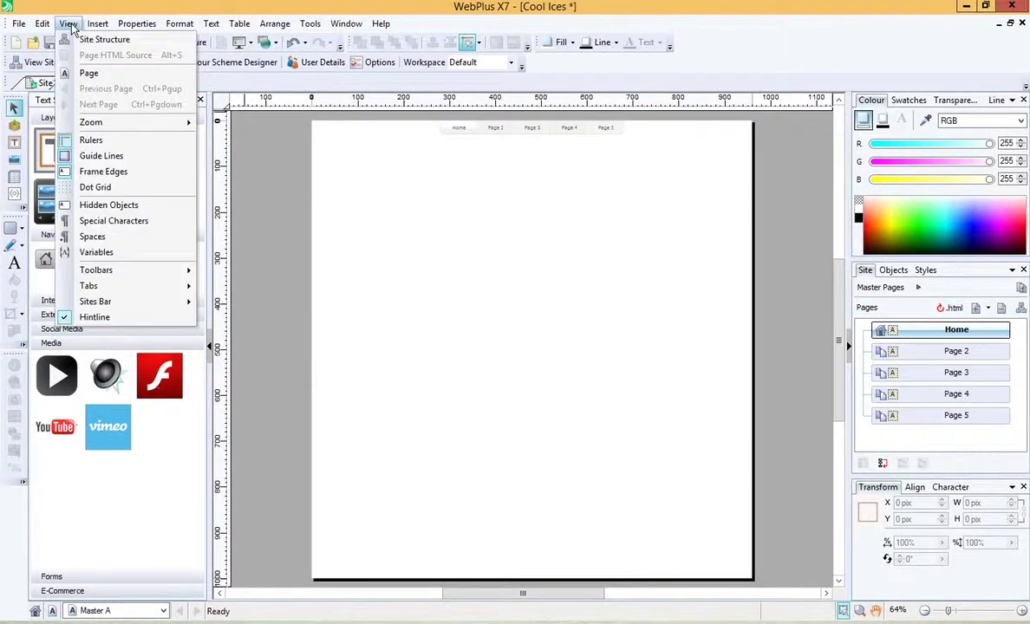
left_click(128, 77)
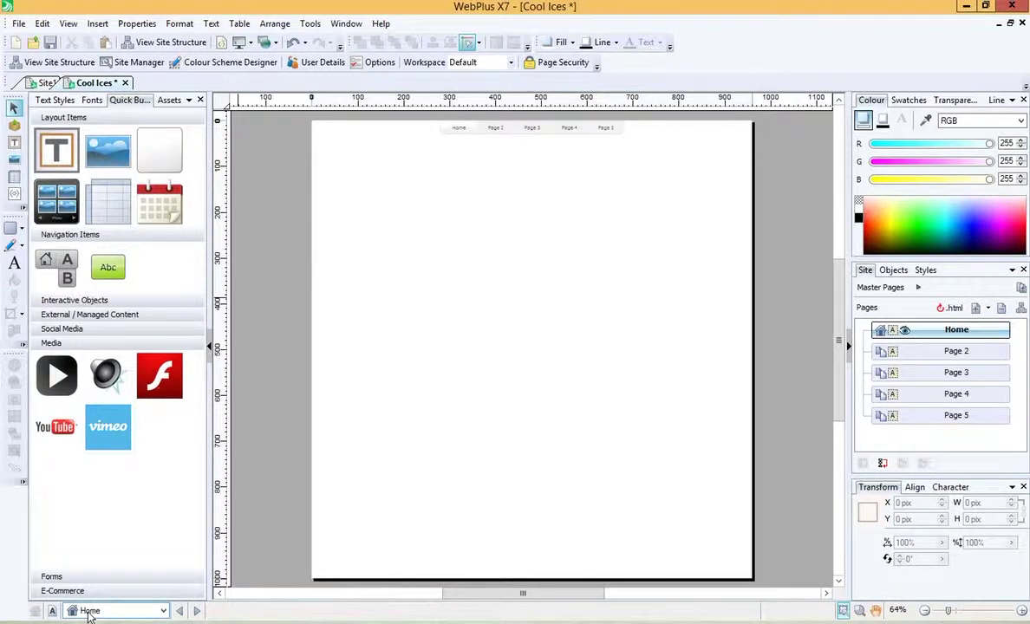
left_click(163, 611)
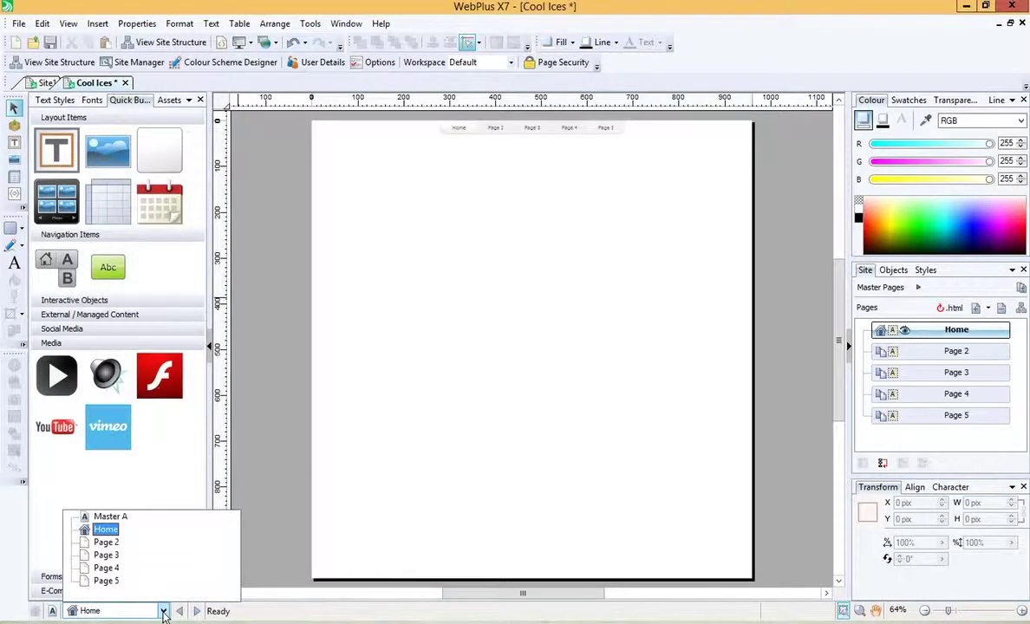
left_click(121, 516)
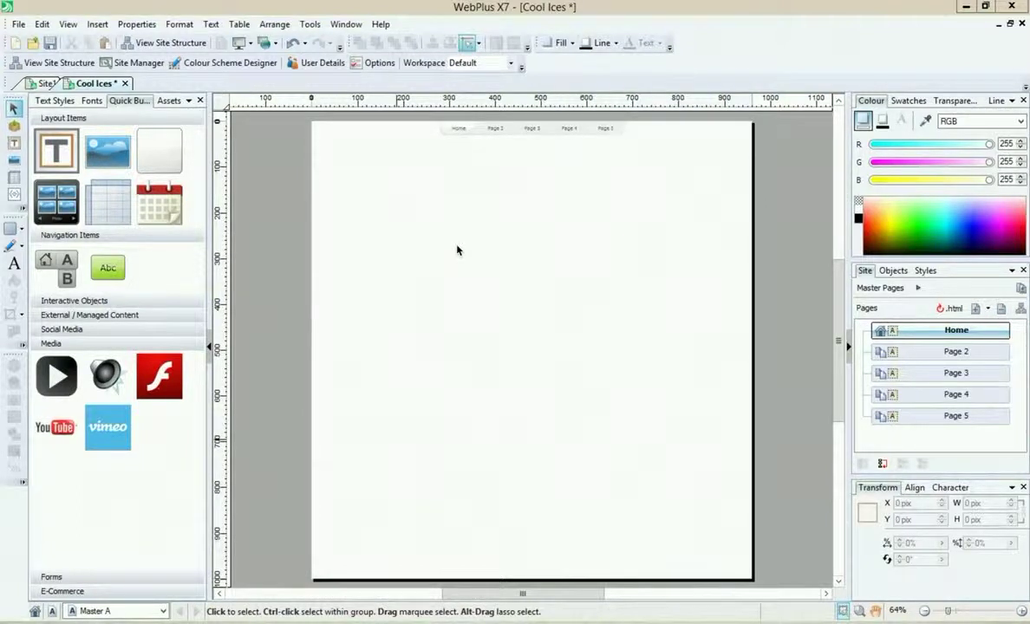
Step: Import the SW_Logo picture from the Desktop folder on the H: drive
left_click(99, 26)
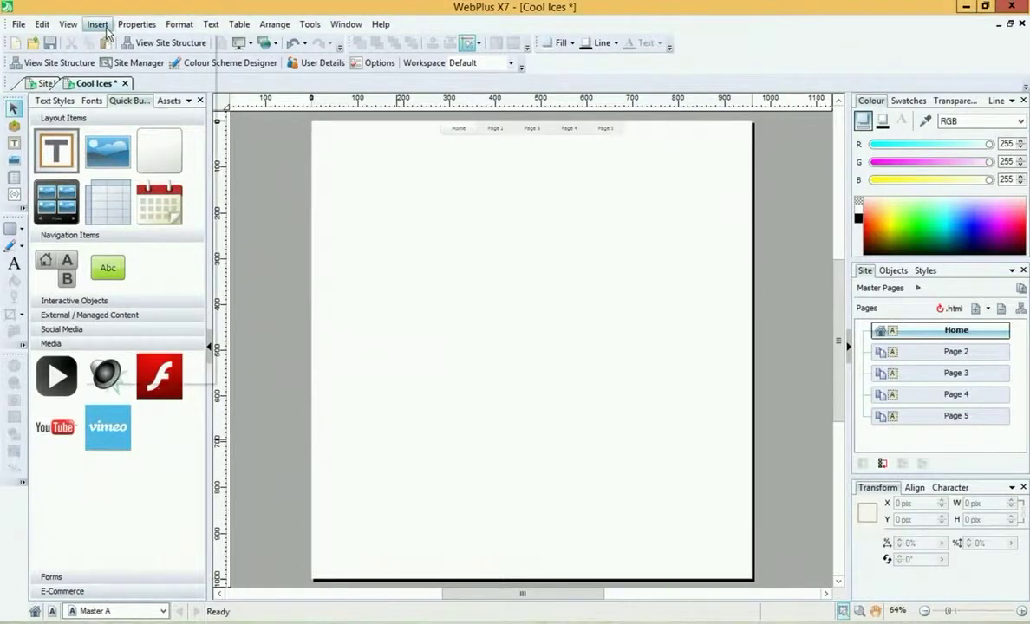
mouse_move(163, 129)
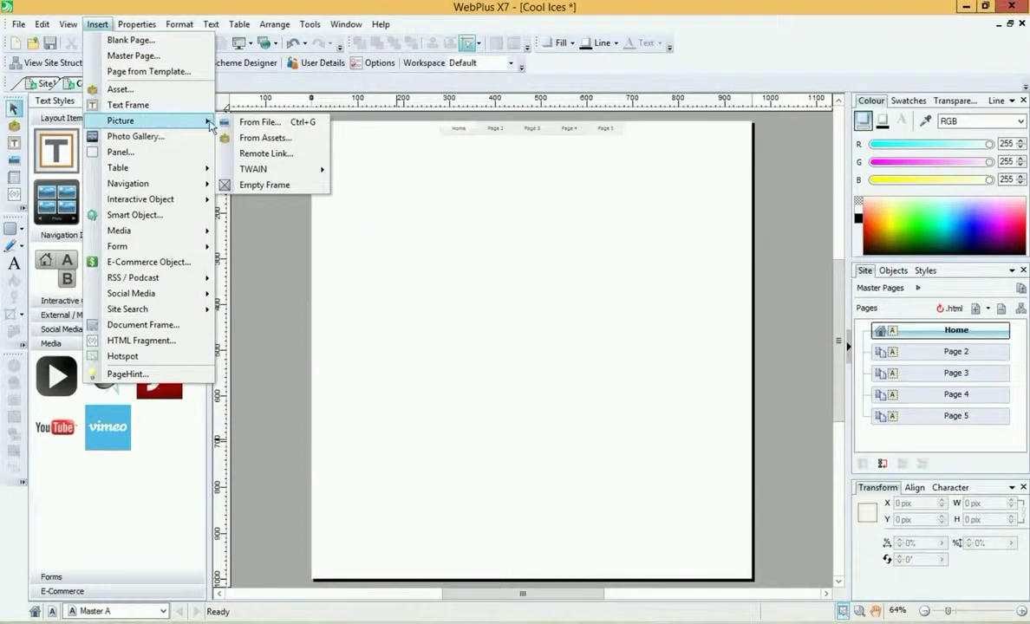
left_click(246, 122)
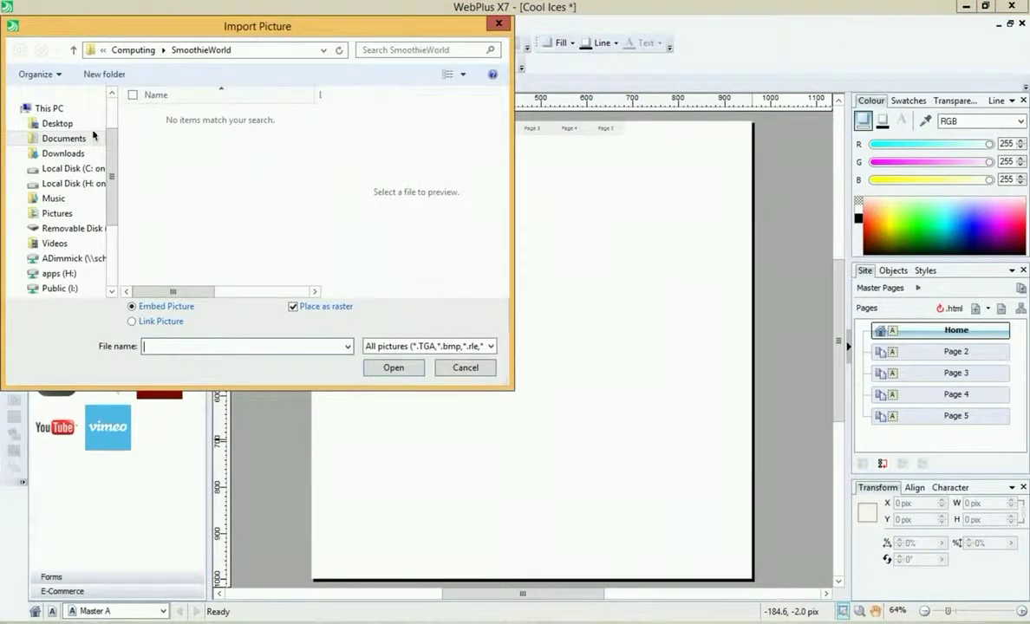
left_click(87, 183)
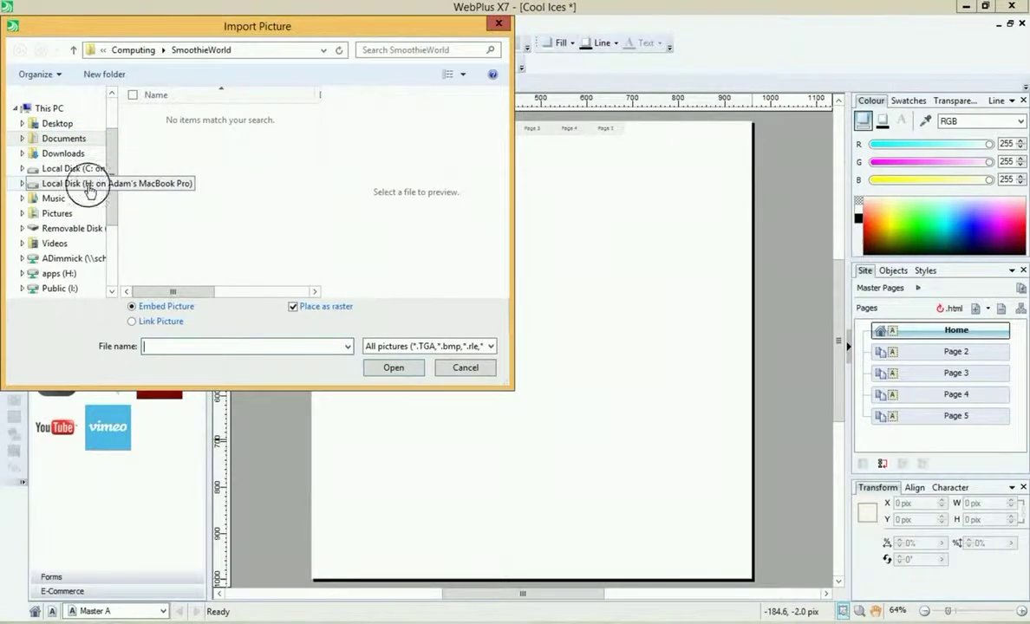
double_click(192, 147)
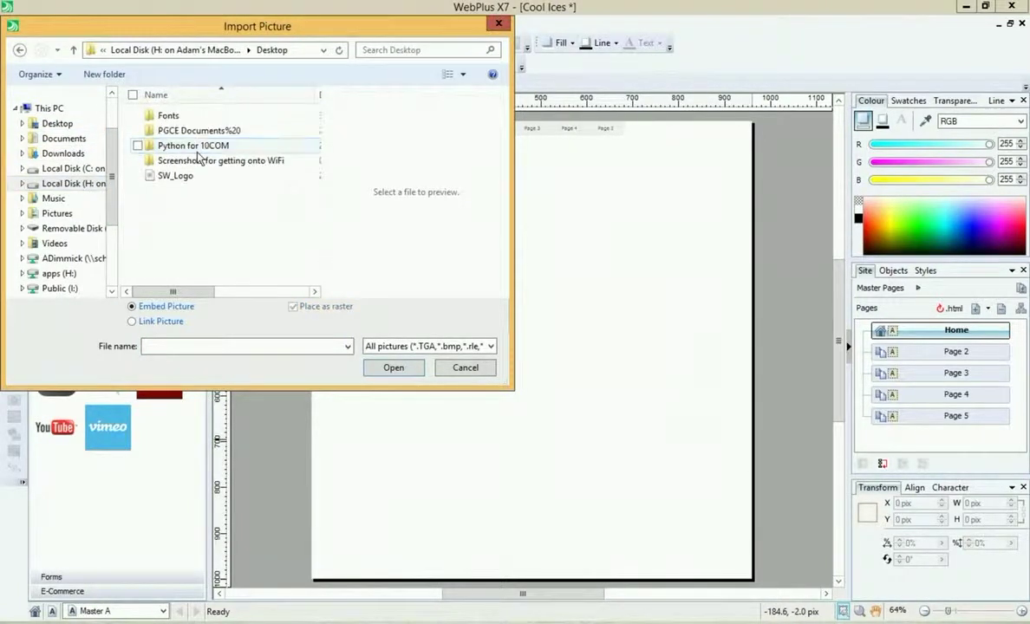
left_click(173, 175)
left_click(394, 367)
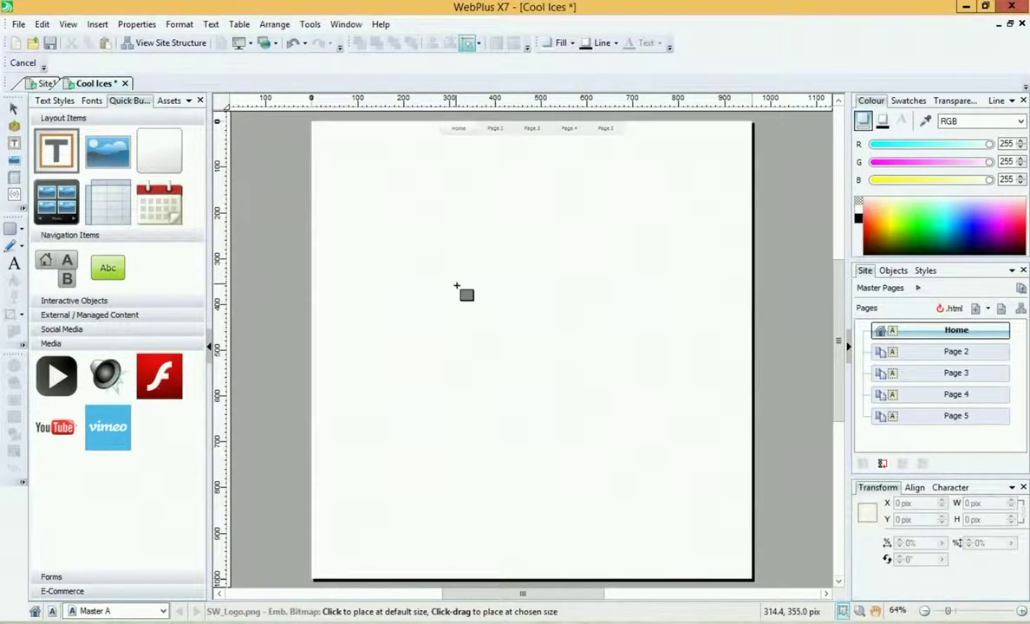
Step: Place the SmoothieWorld logo and move it into the page's top-left corner
left_click_drag(396, 219, 469, 293)
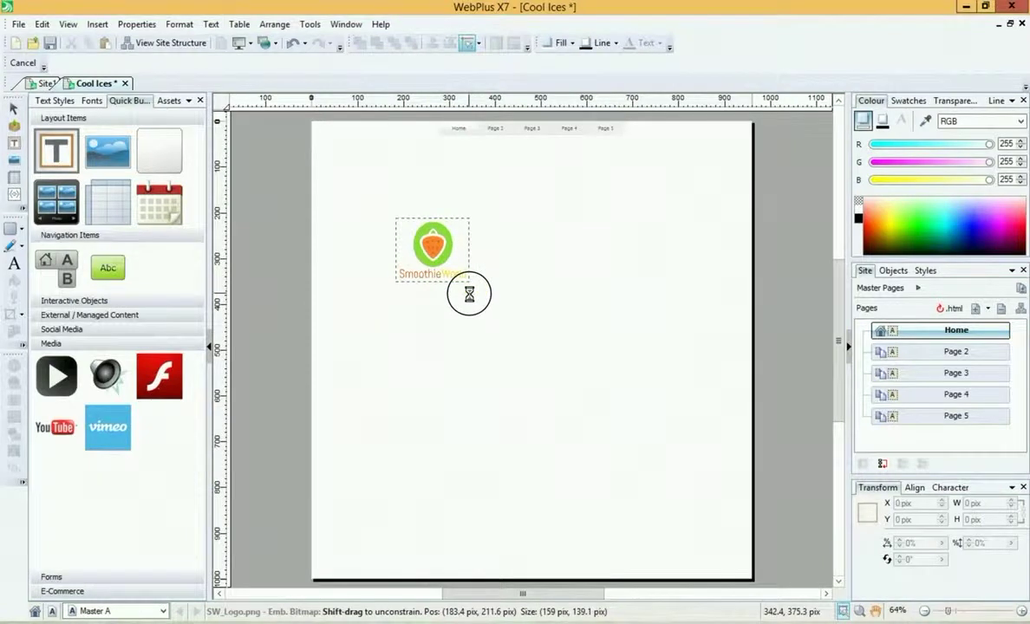
left_click_drag(432, 238, 362, 162)
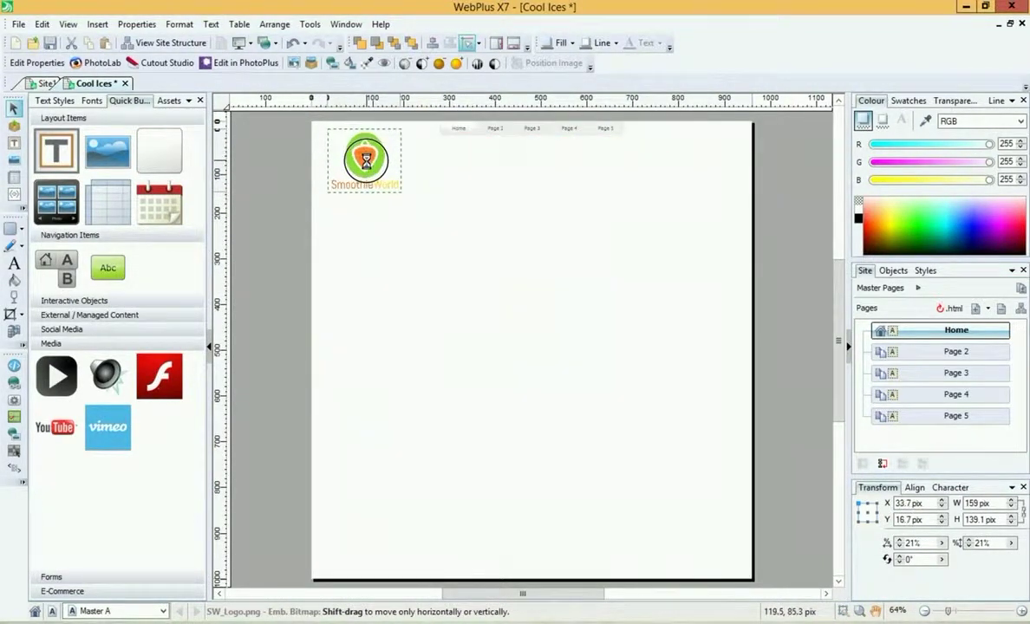
left_click(410, 185)
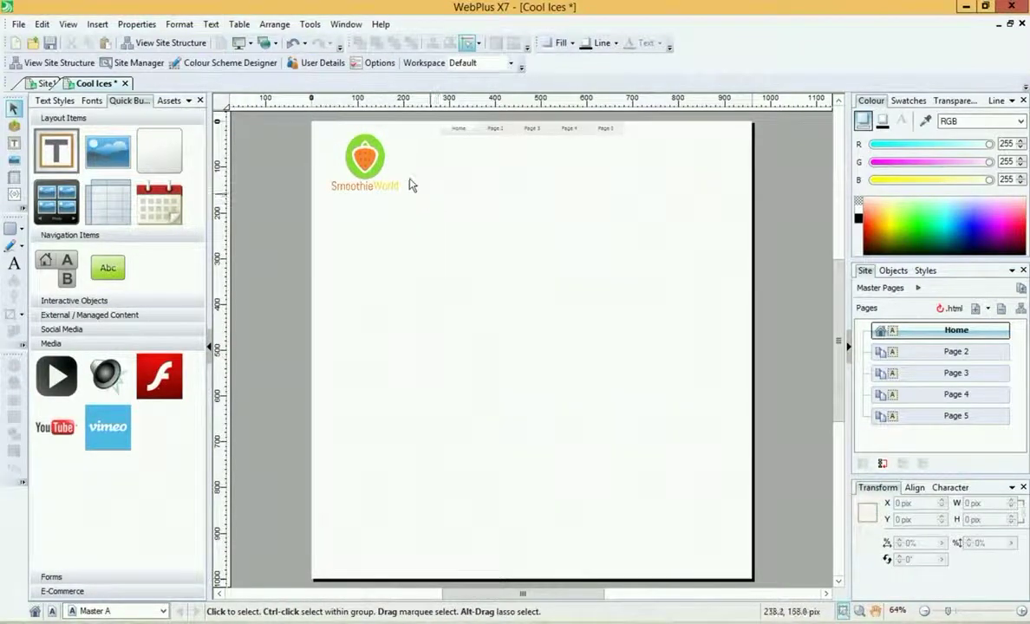
Step: Nudge the SmoothieWorld logo about 7 px lower
left_click(364, 157)
left_click_drag(365, 158, 364, 164)
left_click(451, 213)
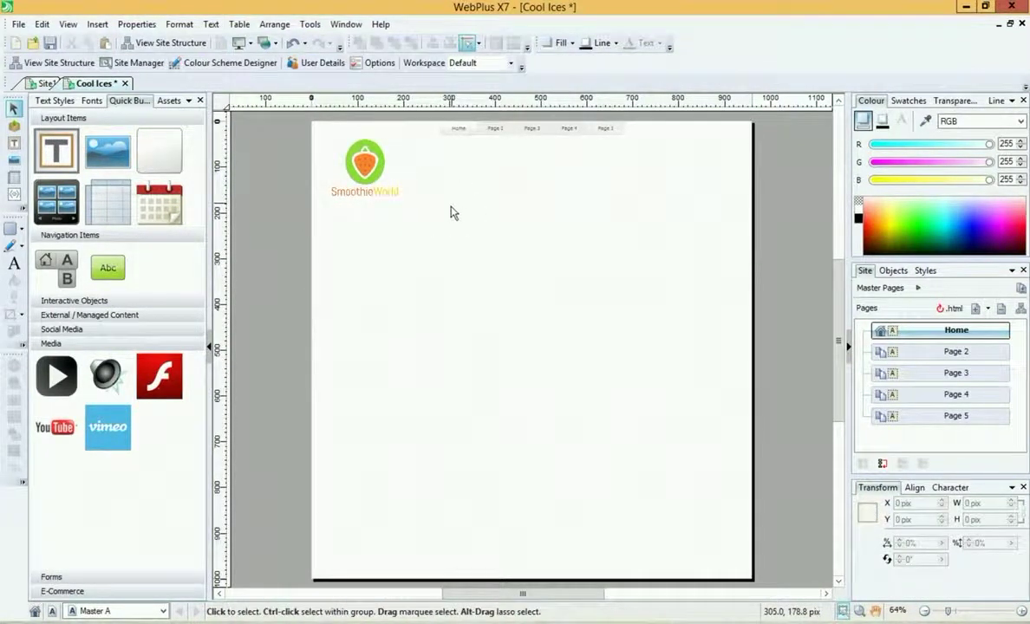
Step: Check the logo appears on Home, Page 2 and Page 3, then return to Master A
left_click(165, 613)
left_click(126, 534)
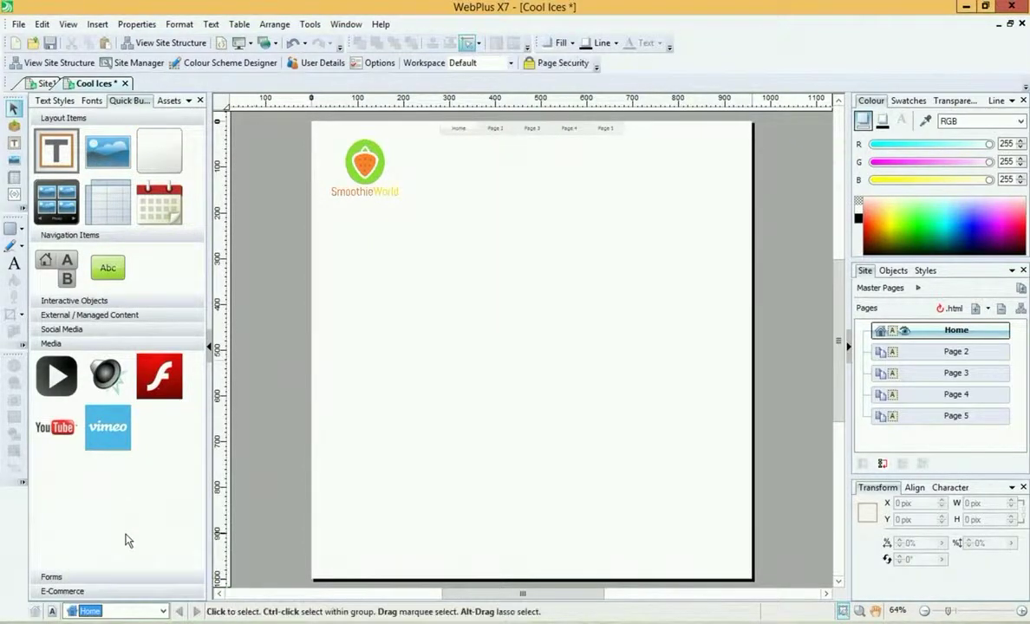
left_click(163, 611)
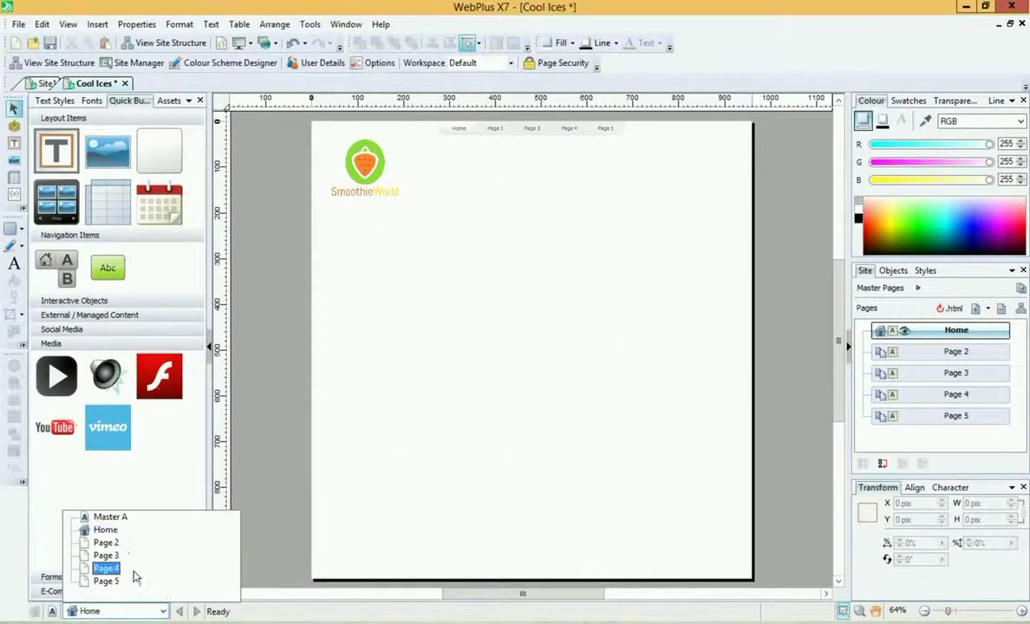
left_click(124, 543)
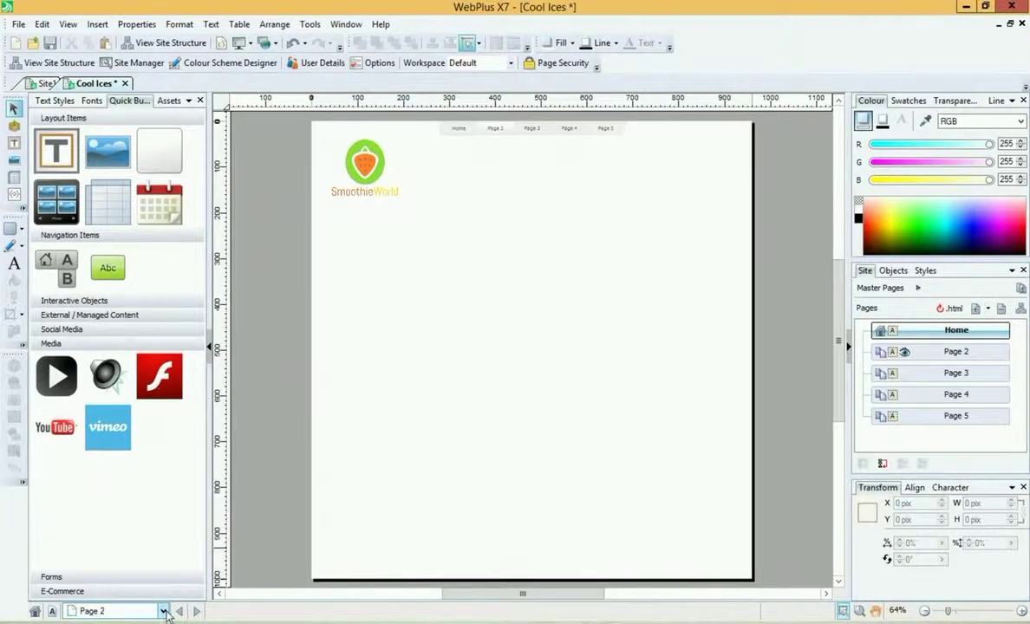
left_click(163, 611)
left_click(126, 555)
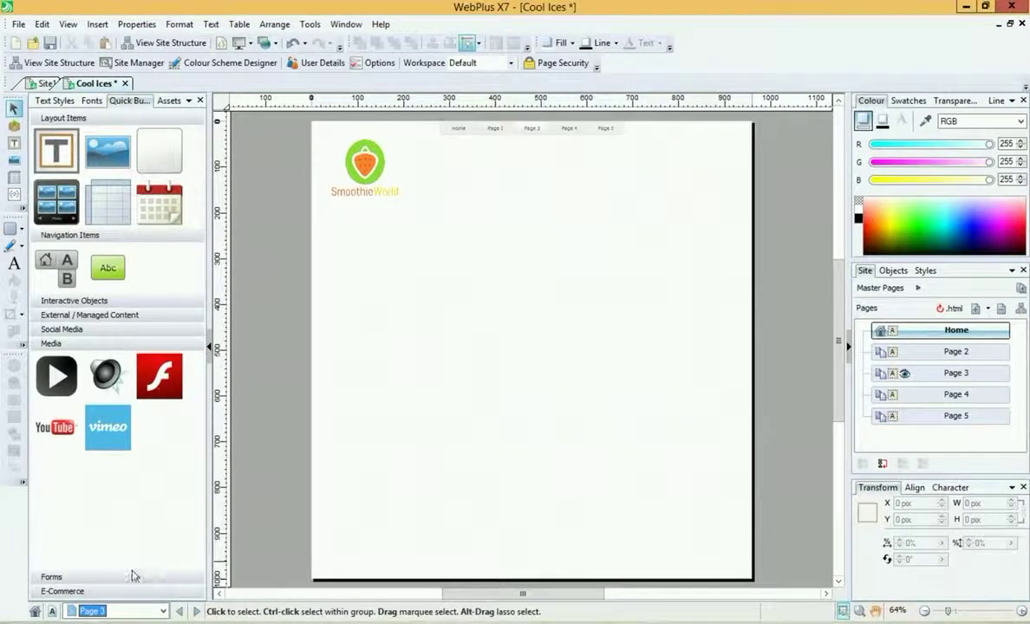
left_click(163, 611)
left_click(116, 521)
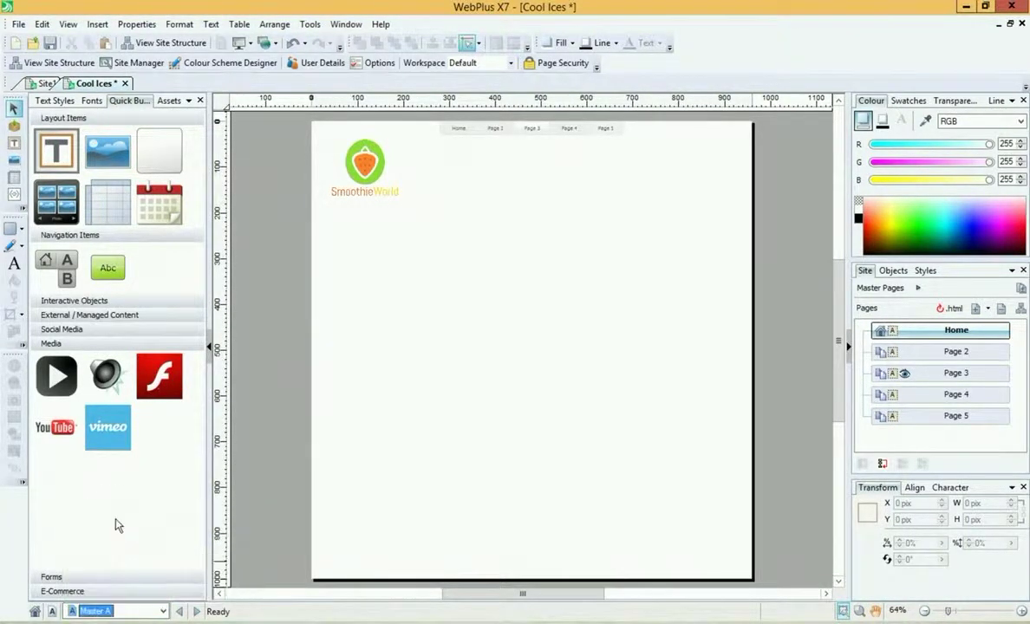
left_click(364, 164)
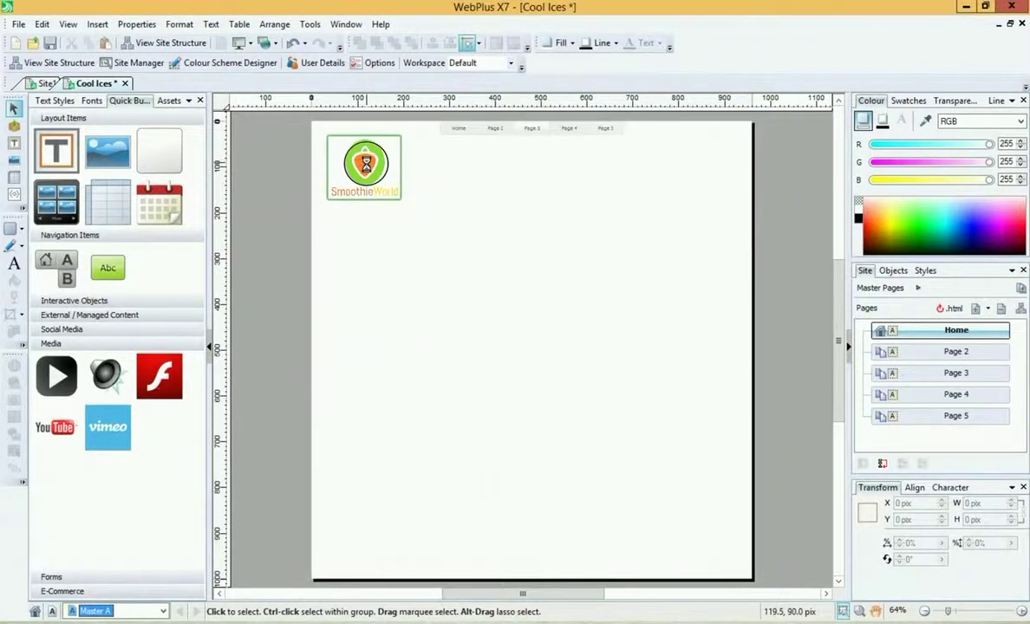
Step: Shift the logo slightly right and drop the navigation bar to sit just below it
left_click_drag(365, 163, 374, 168)
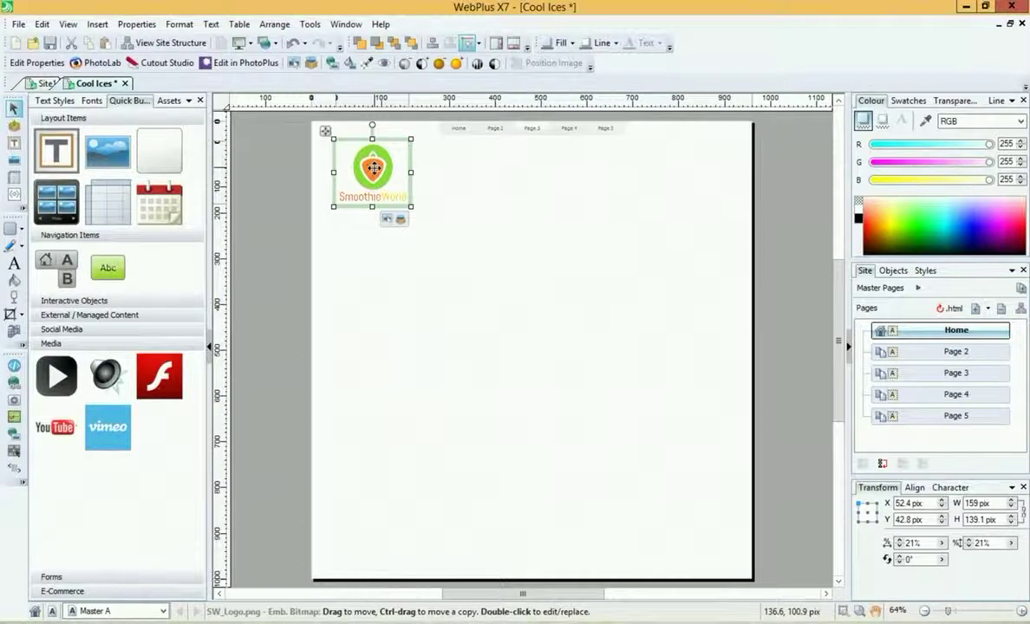
left_click(453, 209)
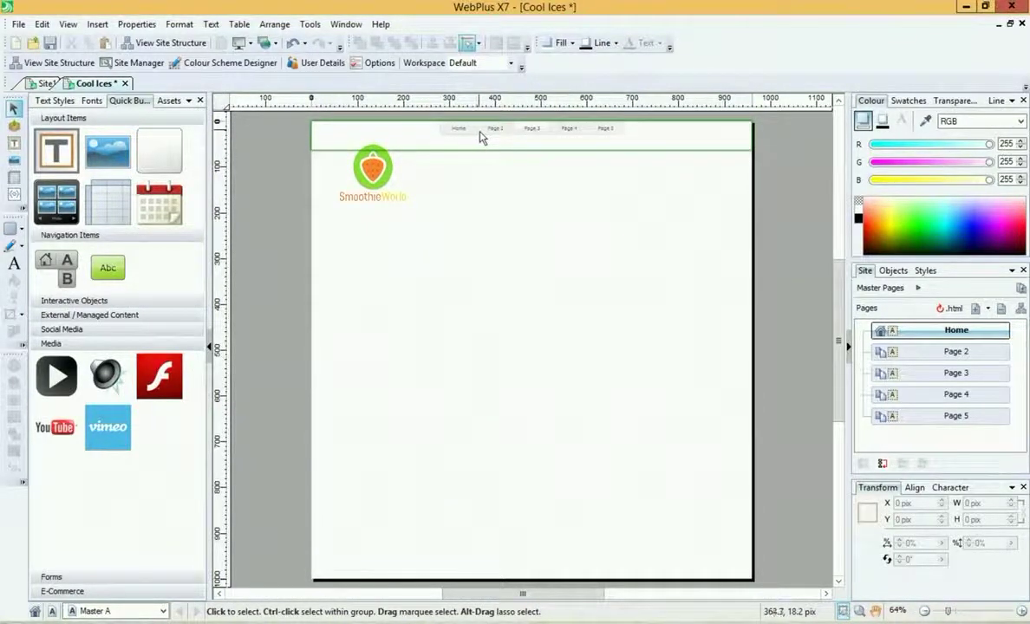
left_click_drag(482, 137, 500, 217)
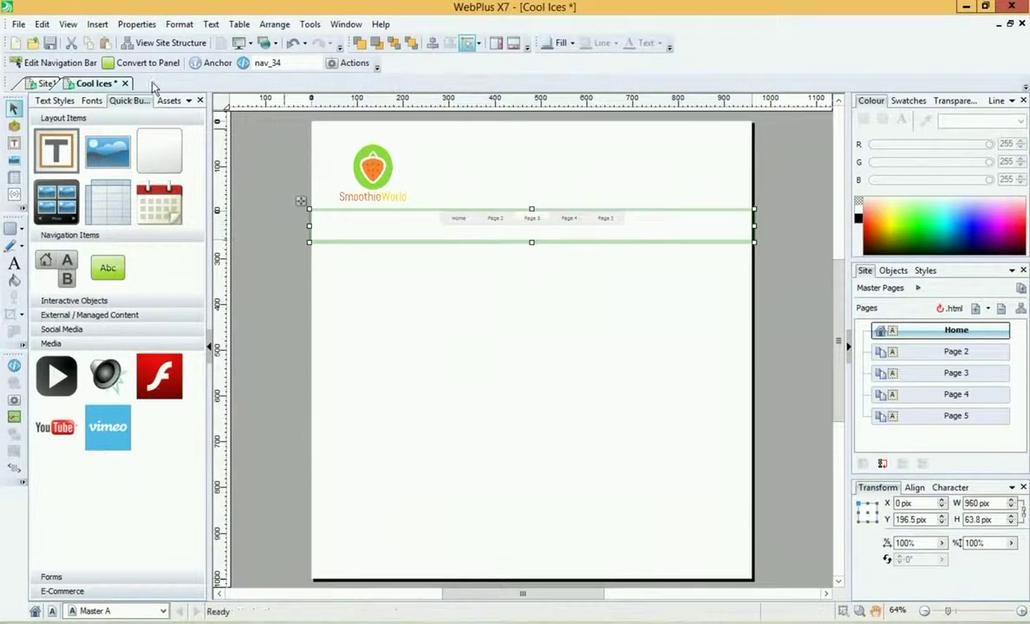
left_click(59, 65)
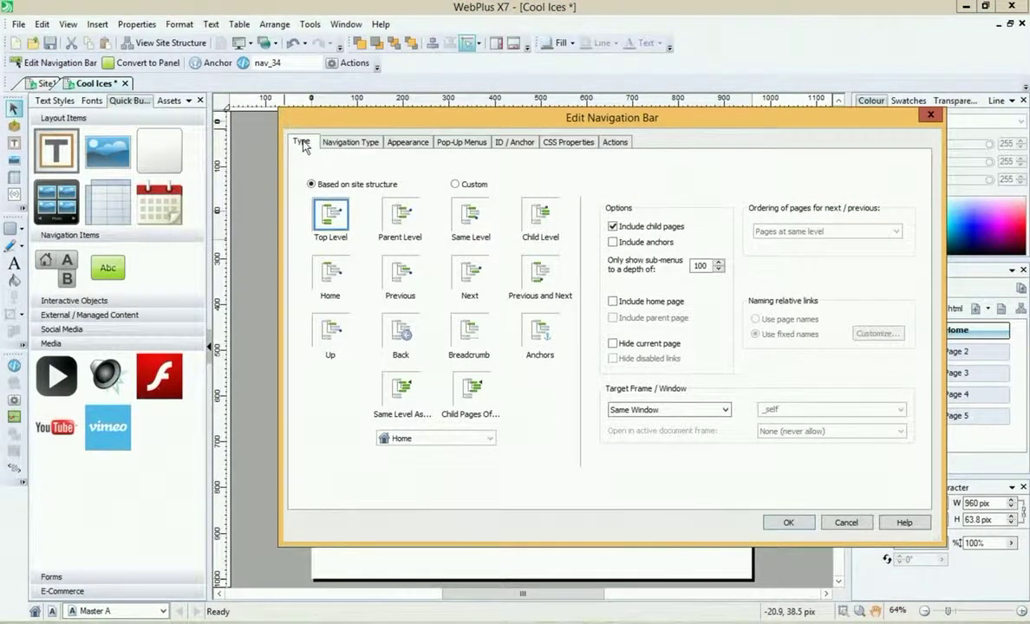
Step: Give the navigation bar the dark Designer 2 style
left_click(335, 145)
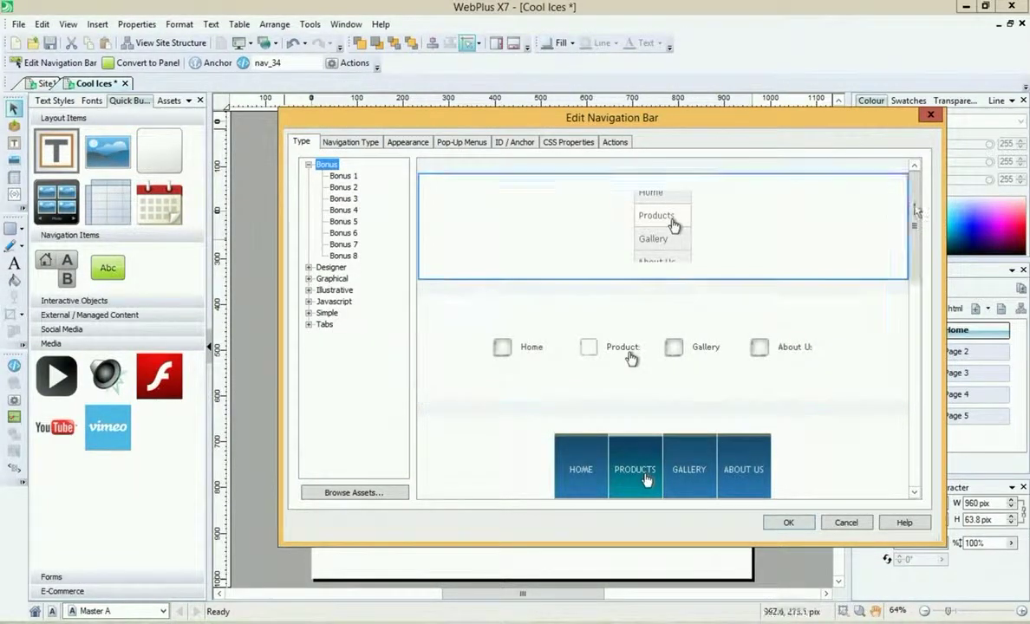
left_click_drag(915, 218, 960, 442)
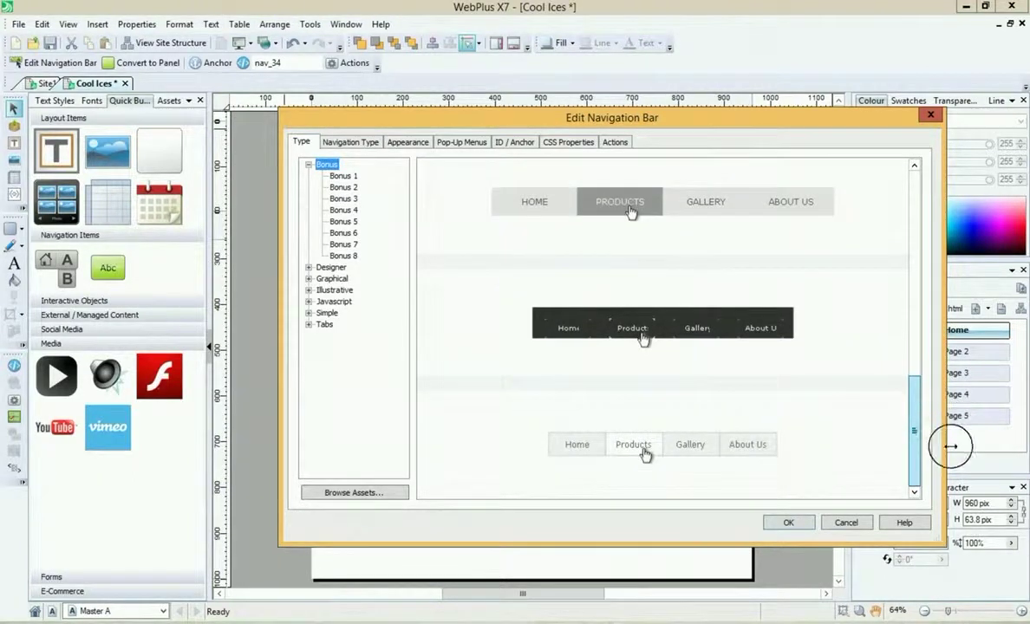
left_click(332, 280)
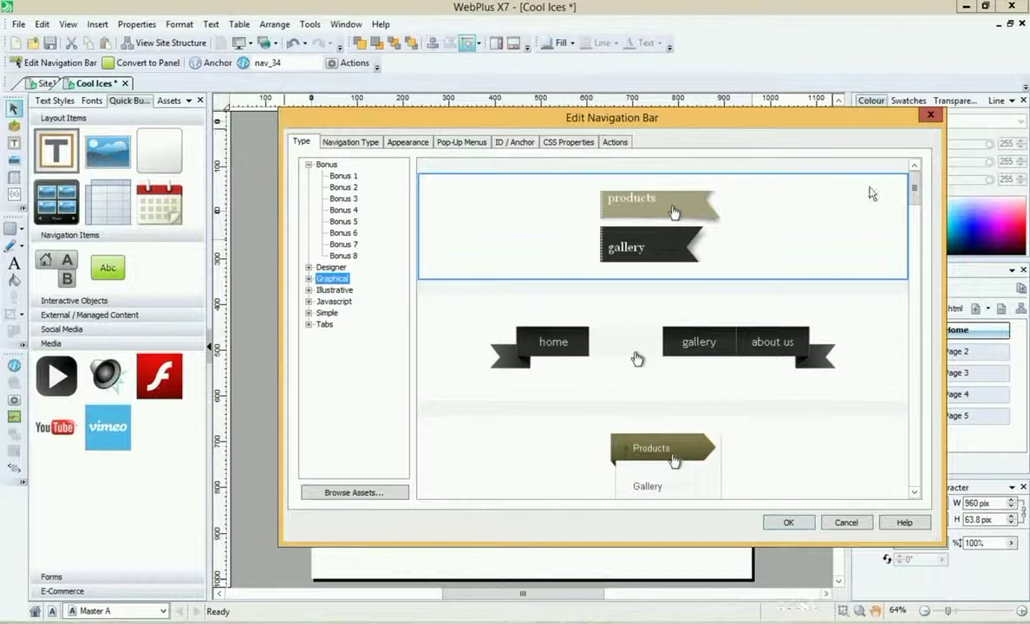
left_click_drag(914, 186, 915, 359)
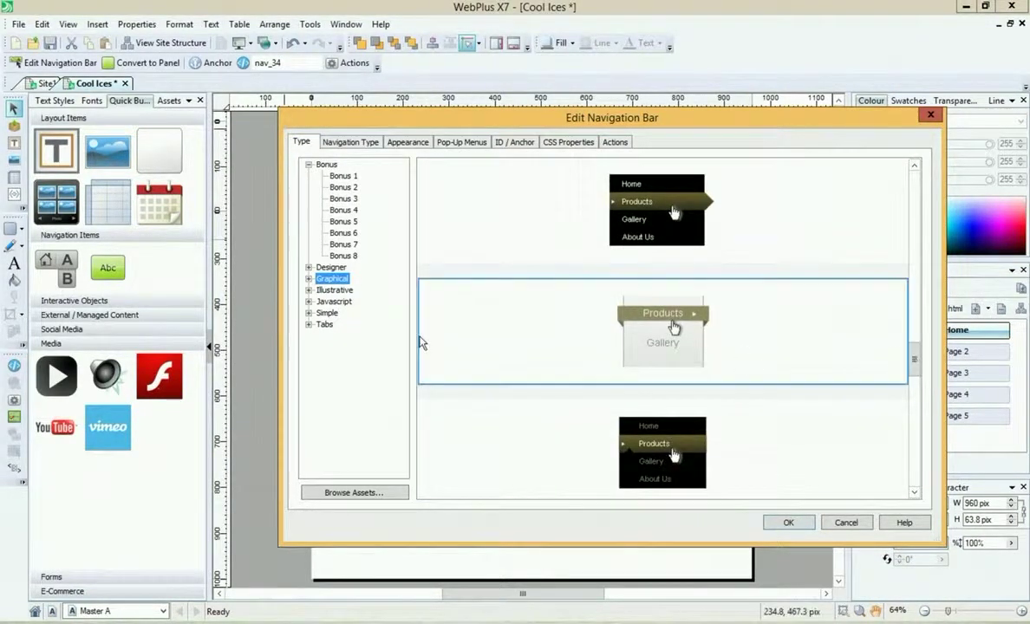
left_click(330, 267)
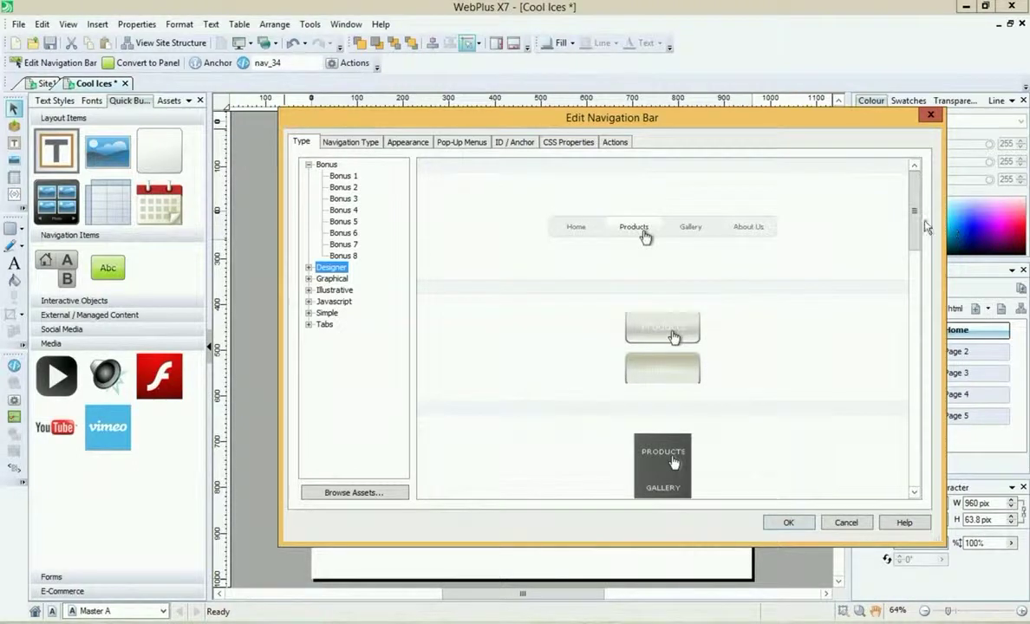
left_click_drag(915, 232, 926, 297)
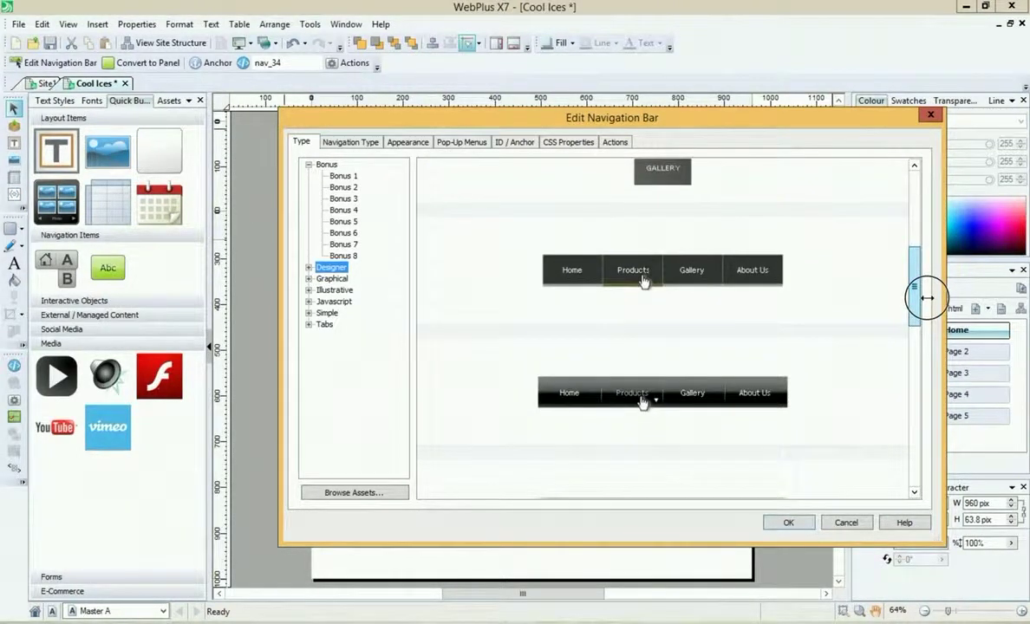
left_click(858, 284)
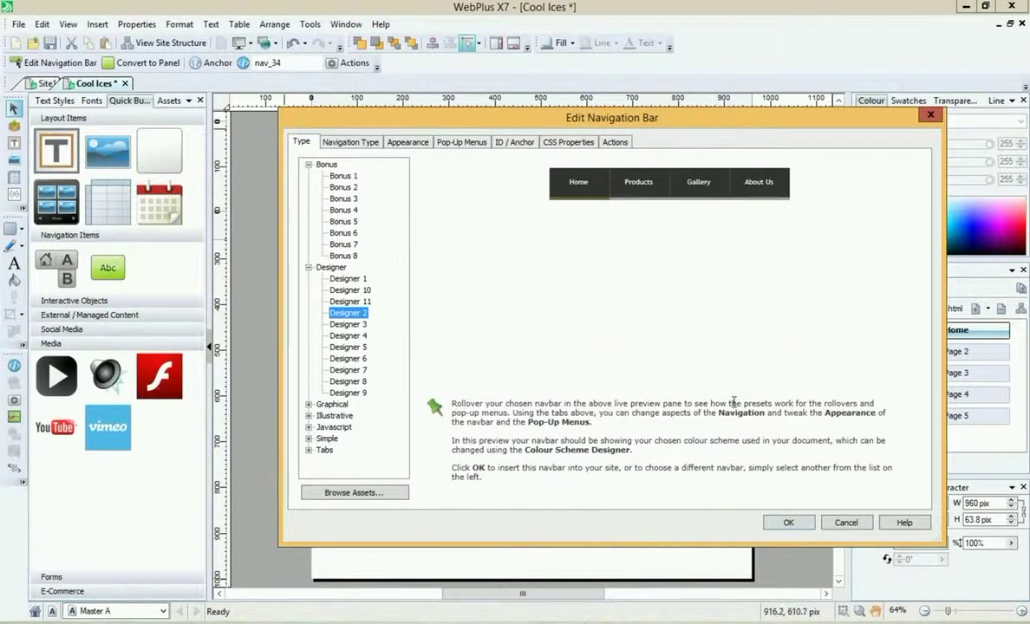
left_click(789, 523)
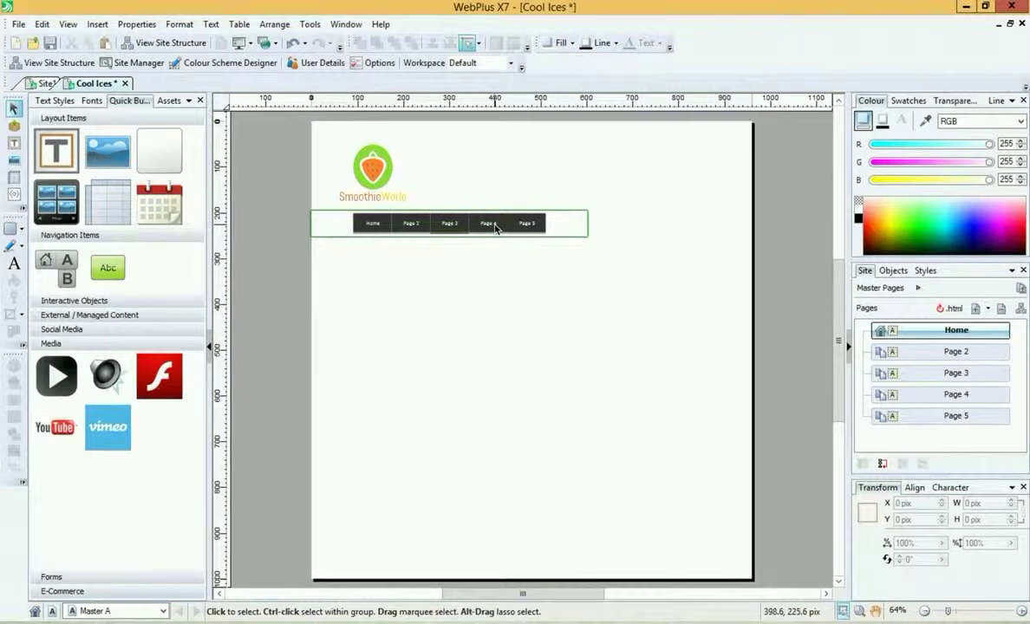
Step: Stretch the navigation bar to the full 960 px page width
left_click(556, 221)
left_click_drag(590, 223, 755, 225)
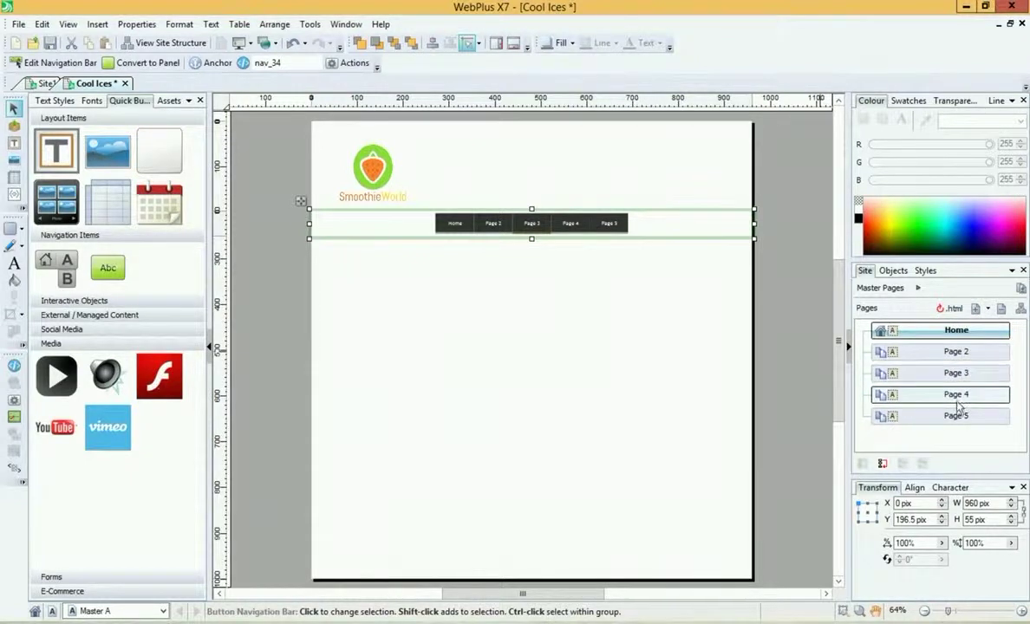
right_click(947, 351)
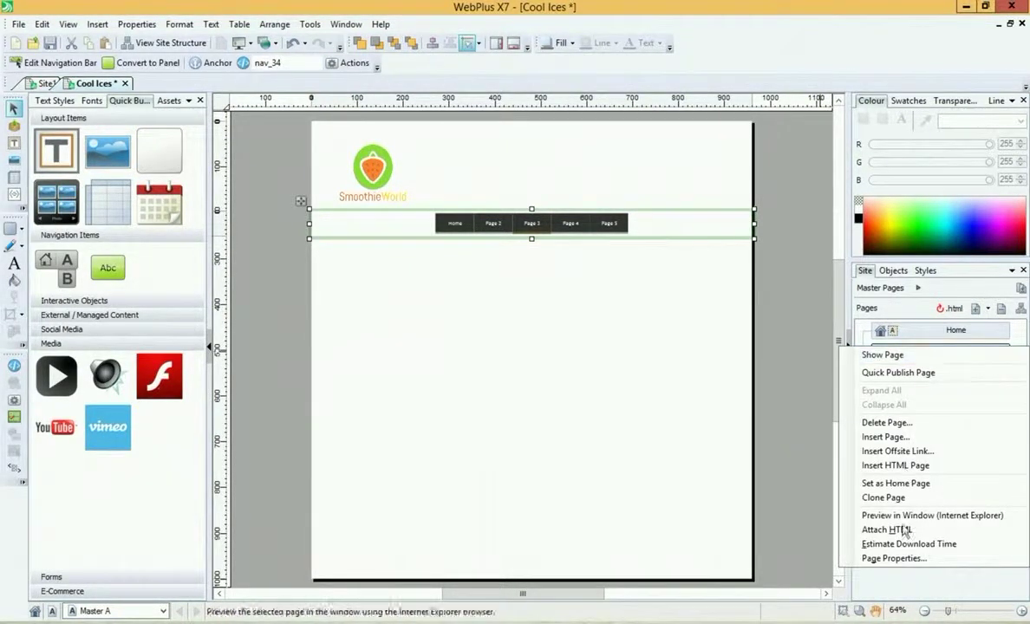
Step: Rename Page 2 to Menu, updating its page title and file name
left_click(877, 559)
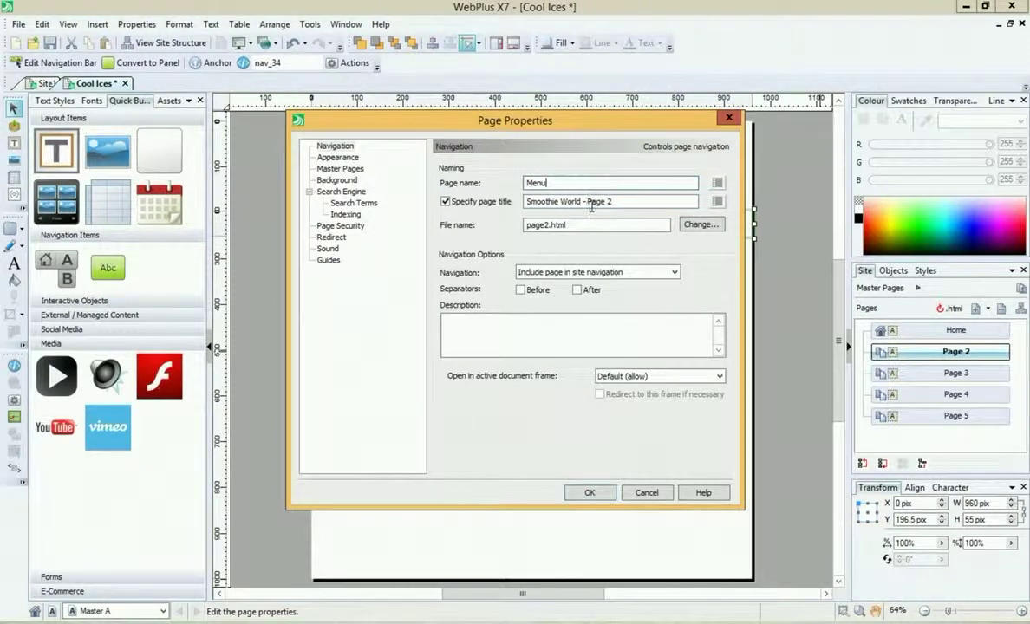
left_click_drag(588, 202, 635, 202)
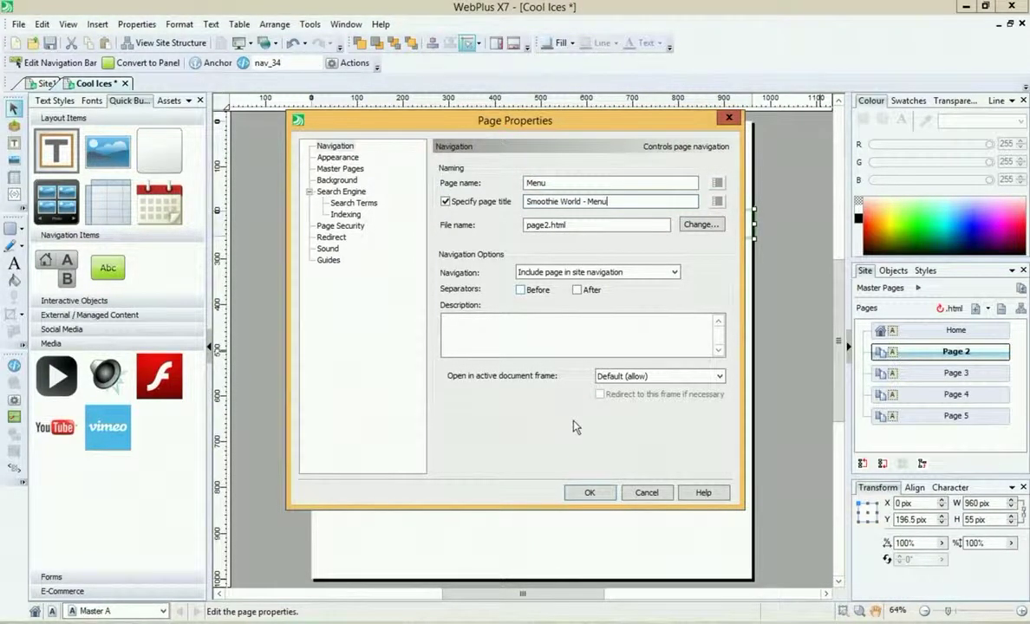
double_click(536, 225)
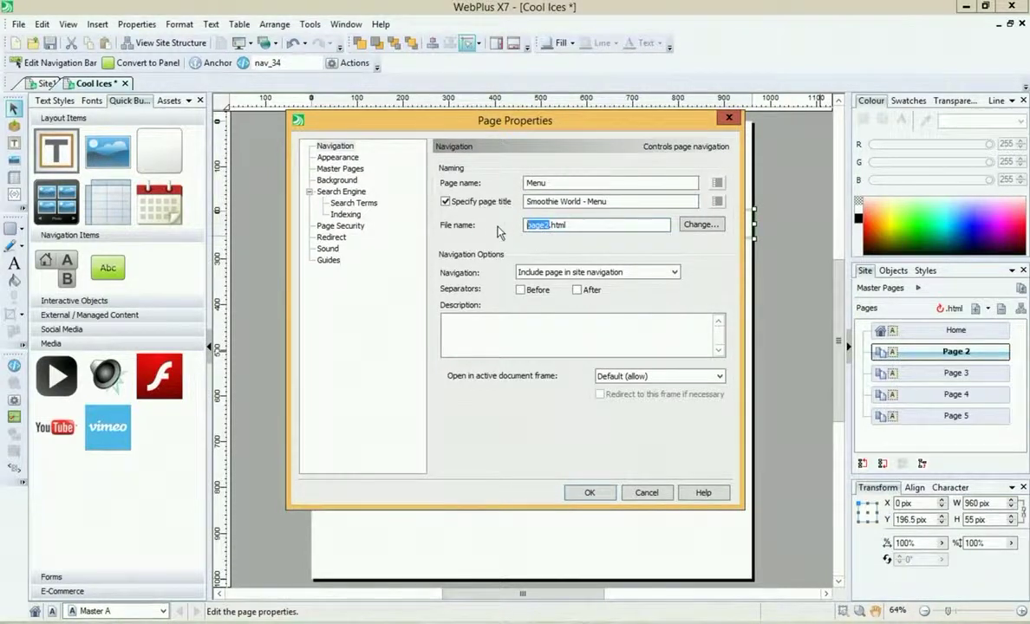
type("menu")
left_click(588, 493)
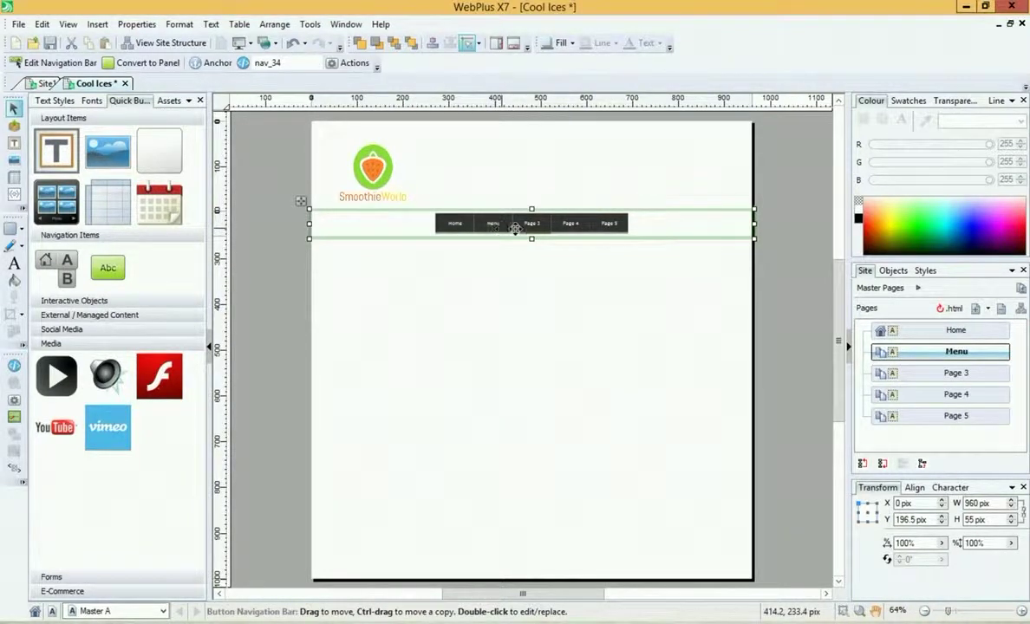
Step: Rename Page 3 to Our Smoothie Bars with a matching page title and file name
right_click(907, 373)
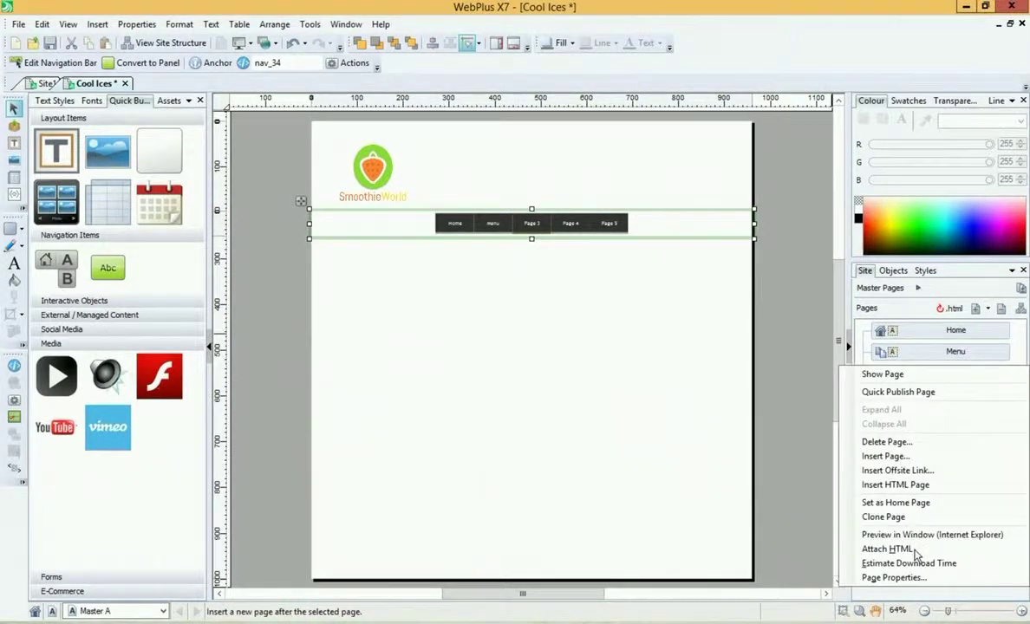
left_click(921, 577)
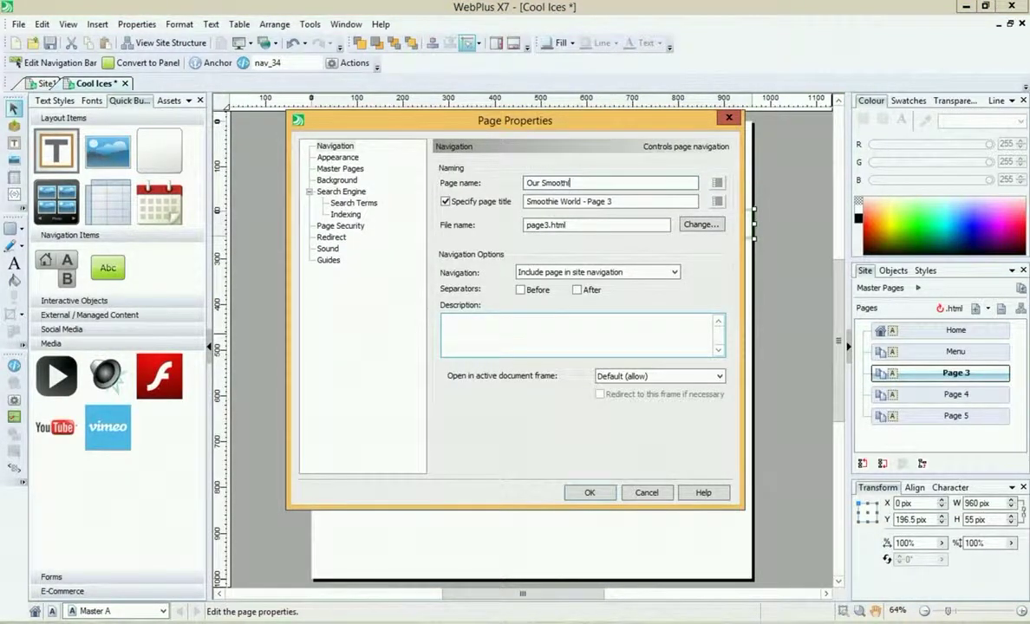
key("Tab")
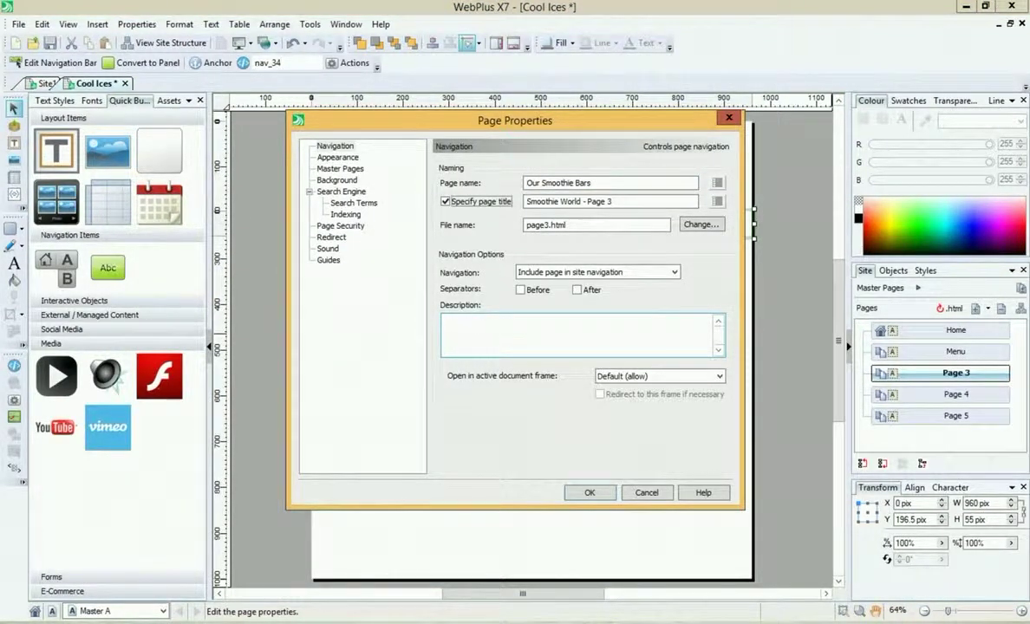
key("Tab")
key("End")
key("BackSpace")
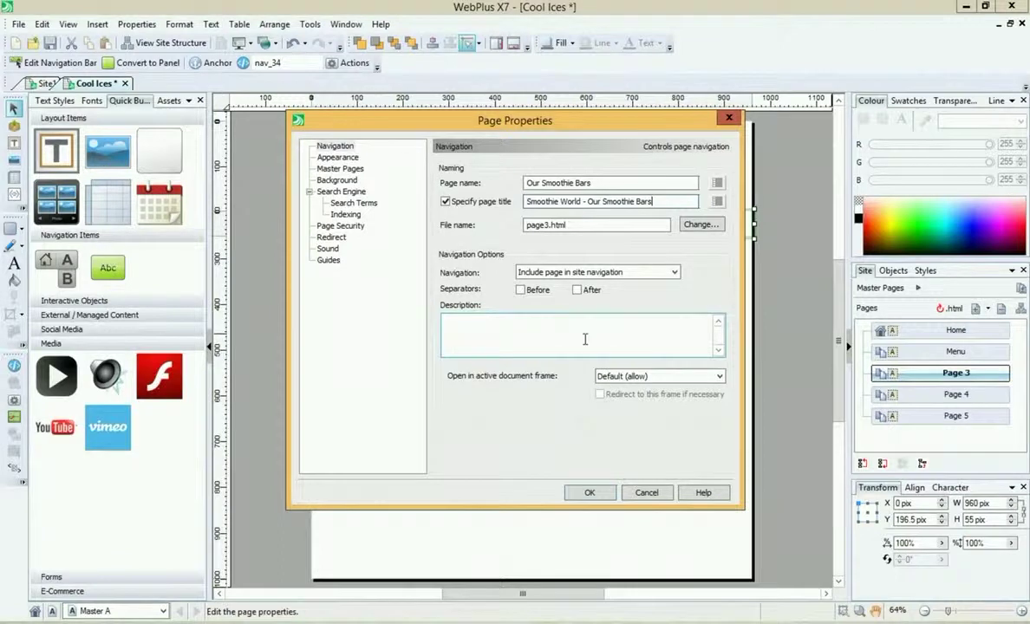
left_click_drag(549, 227, 489, 231)
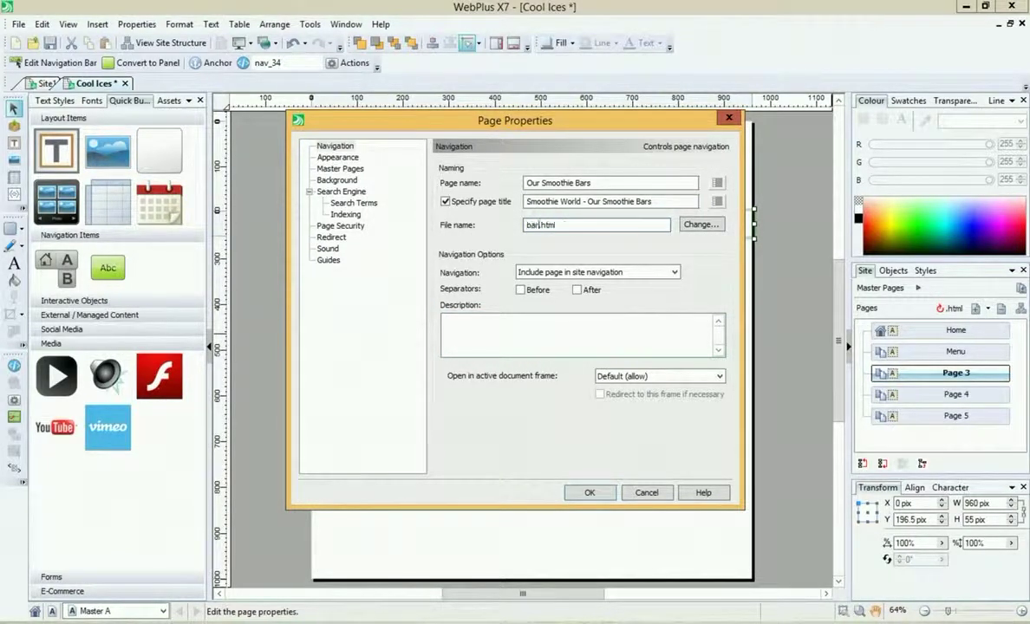
left_click(589, 492)
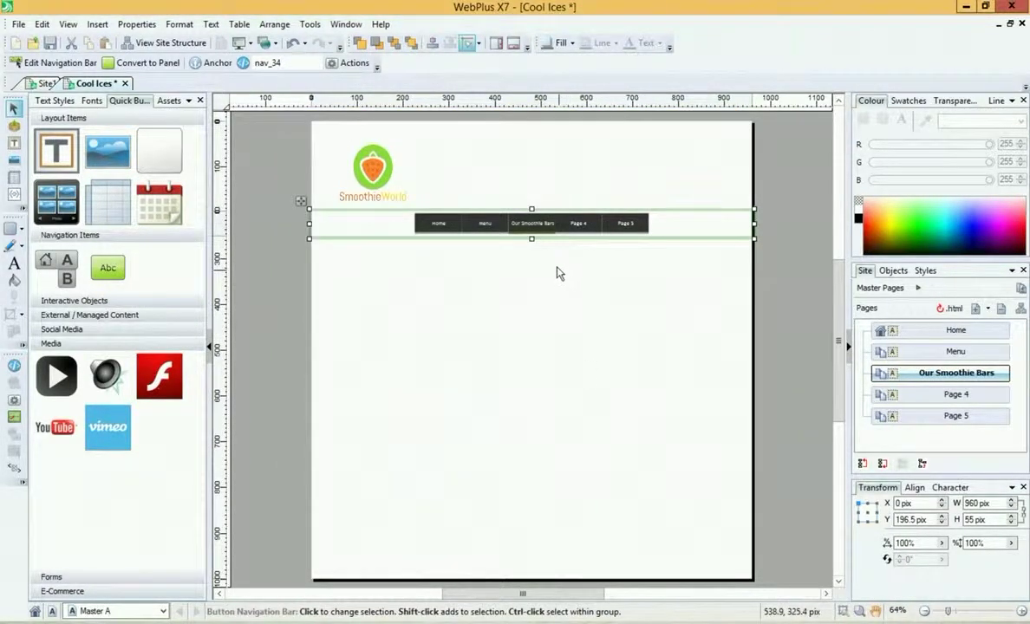
right_click(932, 394)
Step: Rename Page 4 to 5-a-day with a matching page title and file name
left_click(925, 606)
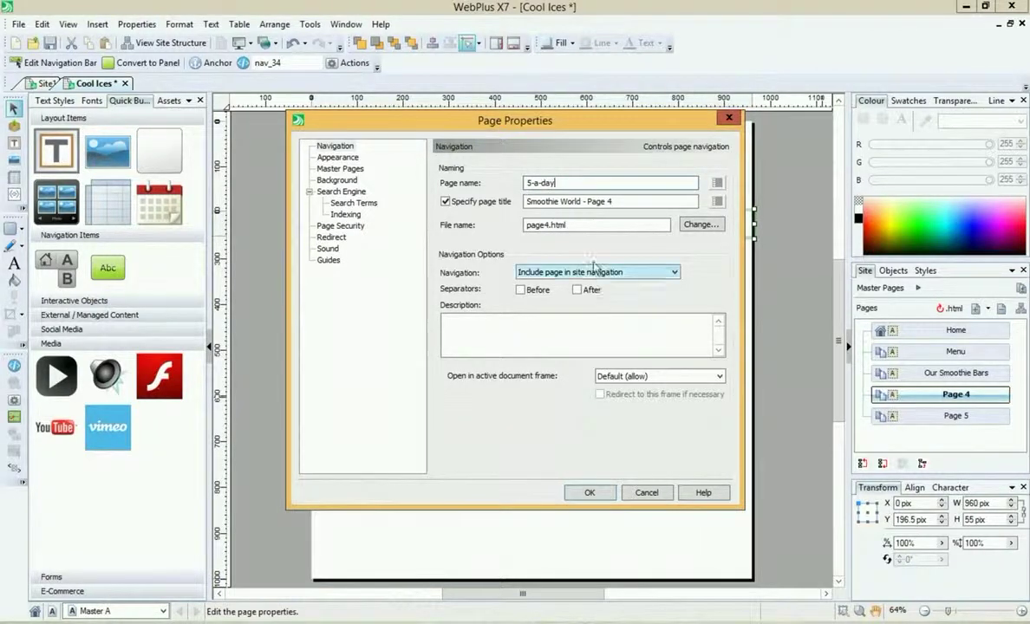
left_click_drag(587, 201, 659, 201)
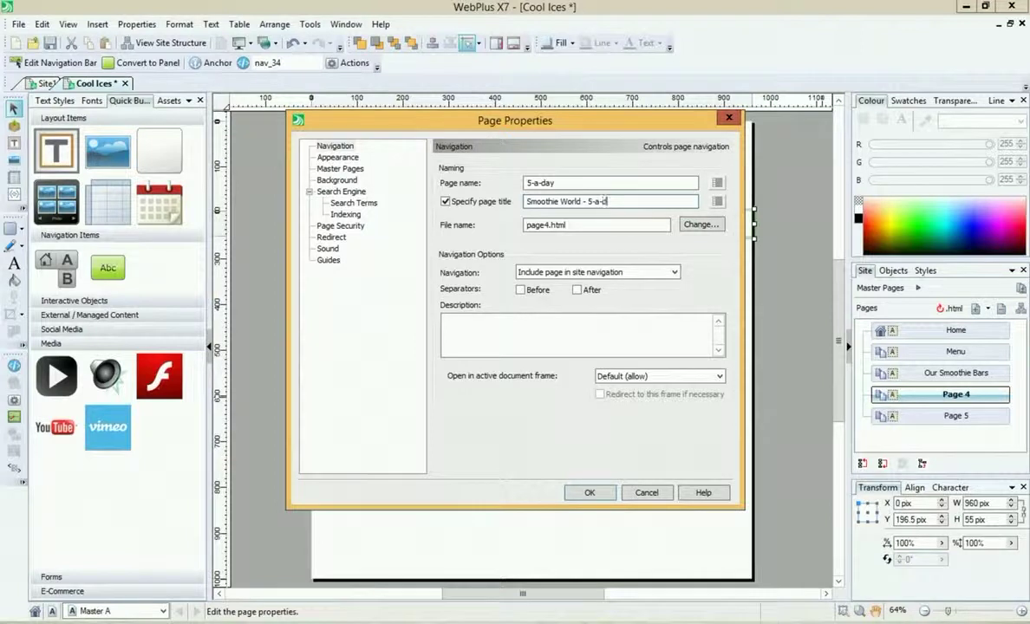
double_click(548, 227)
type("5aday")
left_click(588, 492)
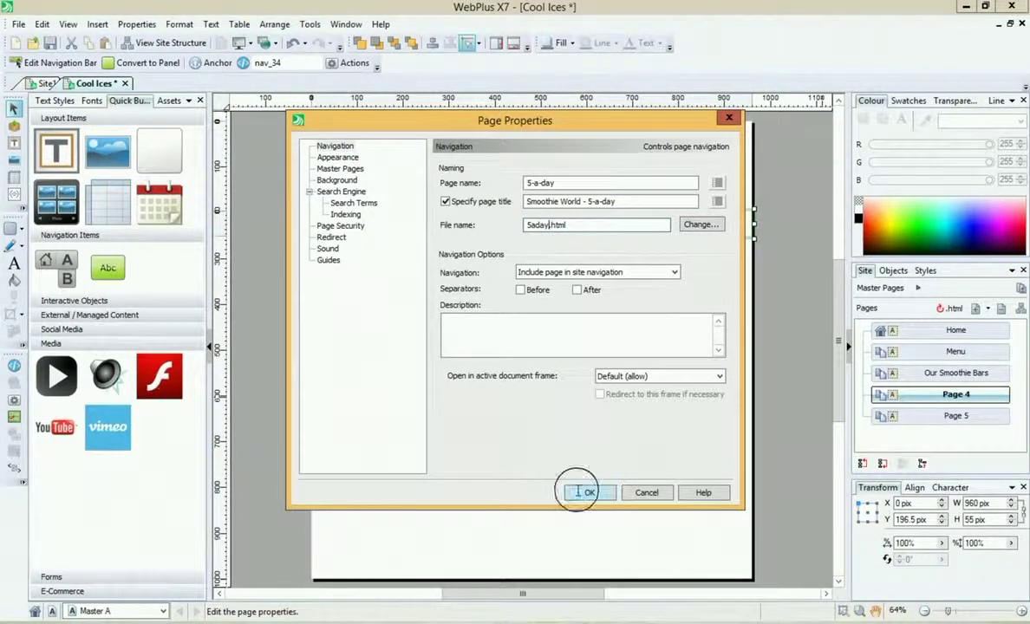
Step: Rename Page 5 to Contact Us! with a matching page title and file name
right_click(932, 417)
left_click(910, 406)
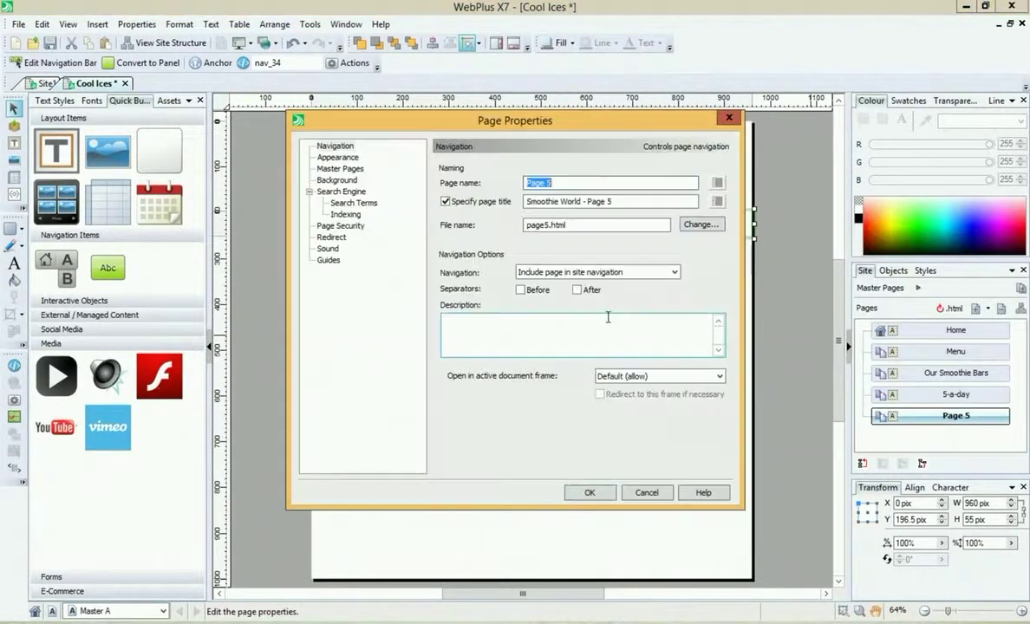
type("Contact Us!")
left_click_drag(593, 202, 667, 202)
type("C")
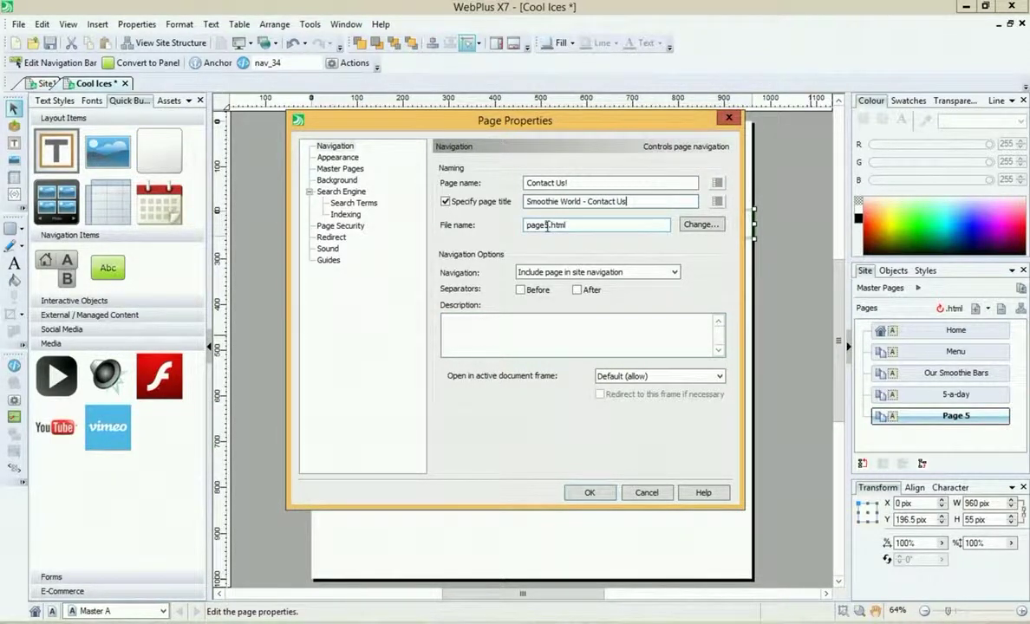
left_click_drag(547, 226, 483, 227)
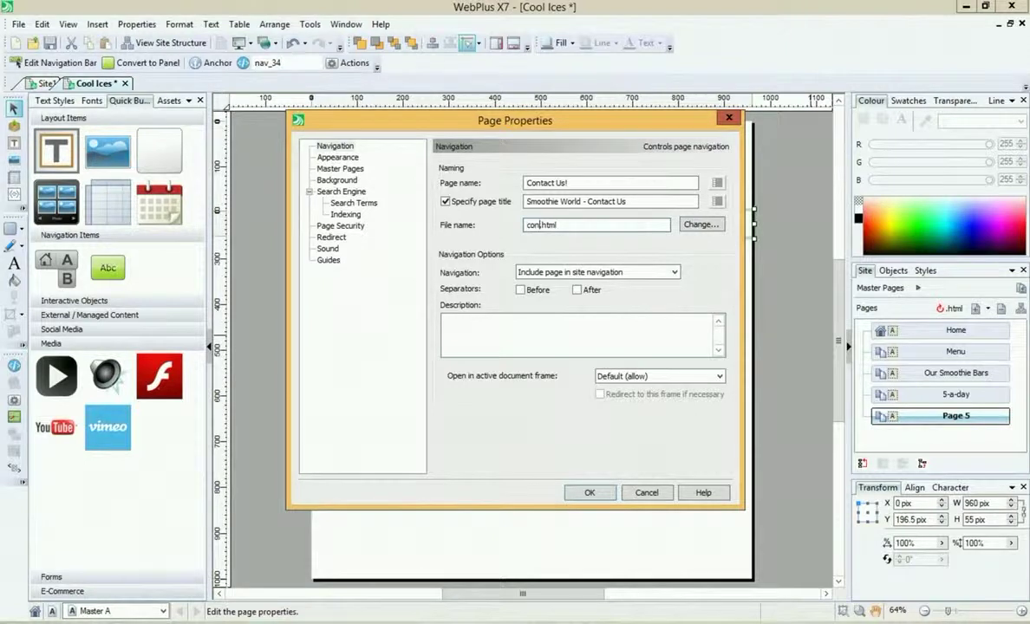
left_click(584, 491)
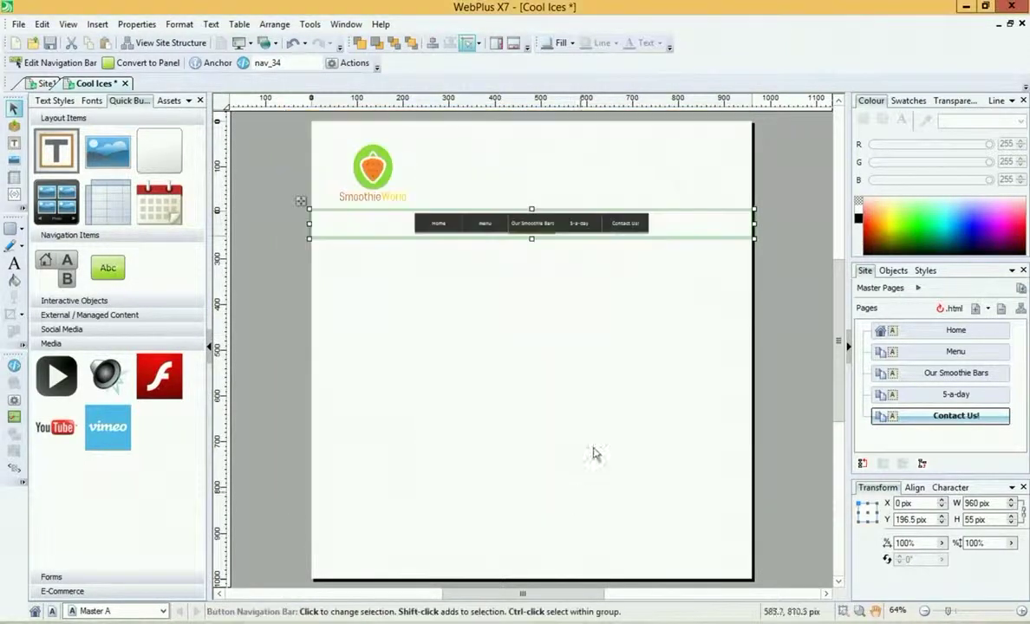
left_click(593, 328)
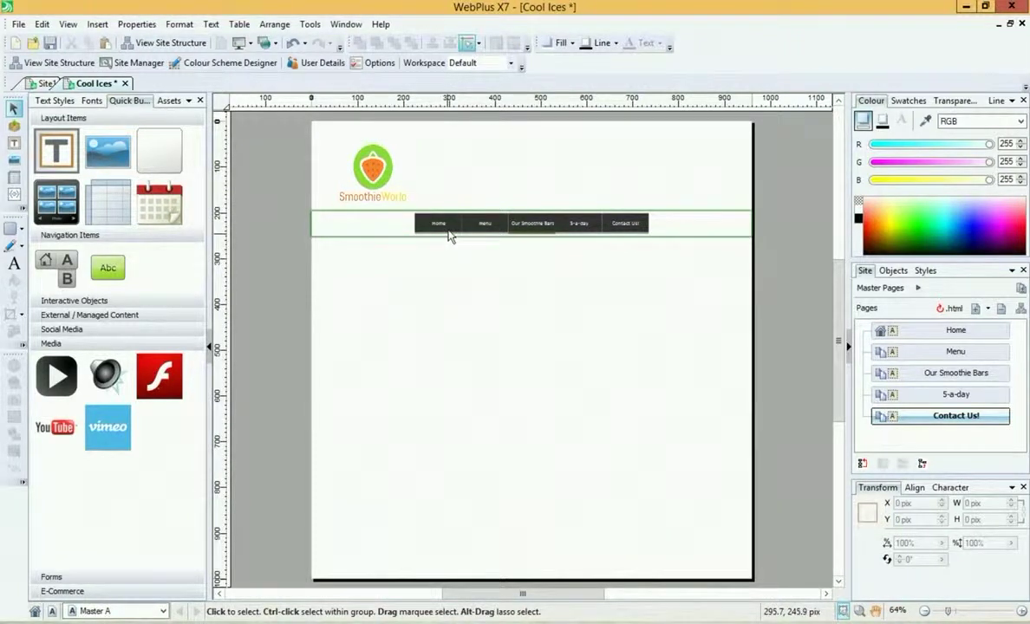
Step: Switch the nav bar to the flat green button design, stretched to fit width, and edit it in Button Studio
right_click(449, 231)
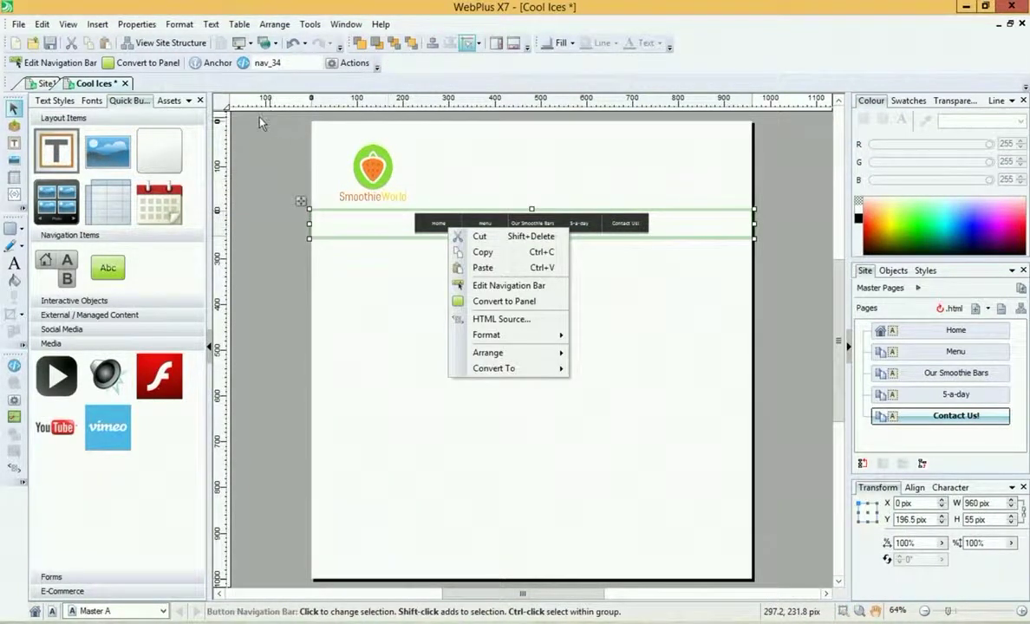
left_click(556, 288)
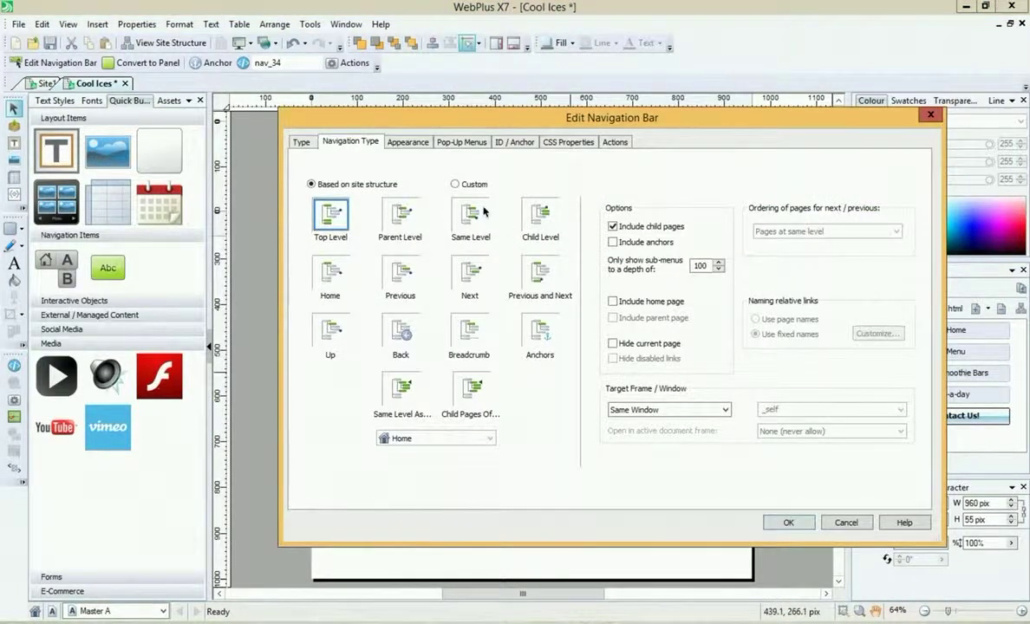
left_click(392, 142)
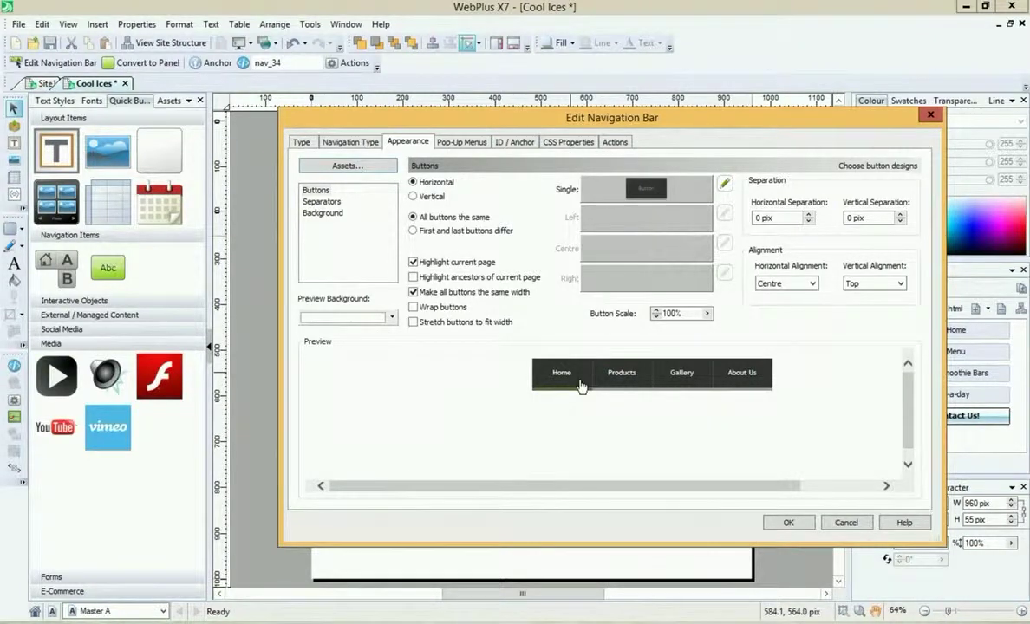
left_click(648, 191)
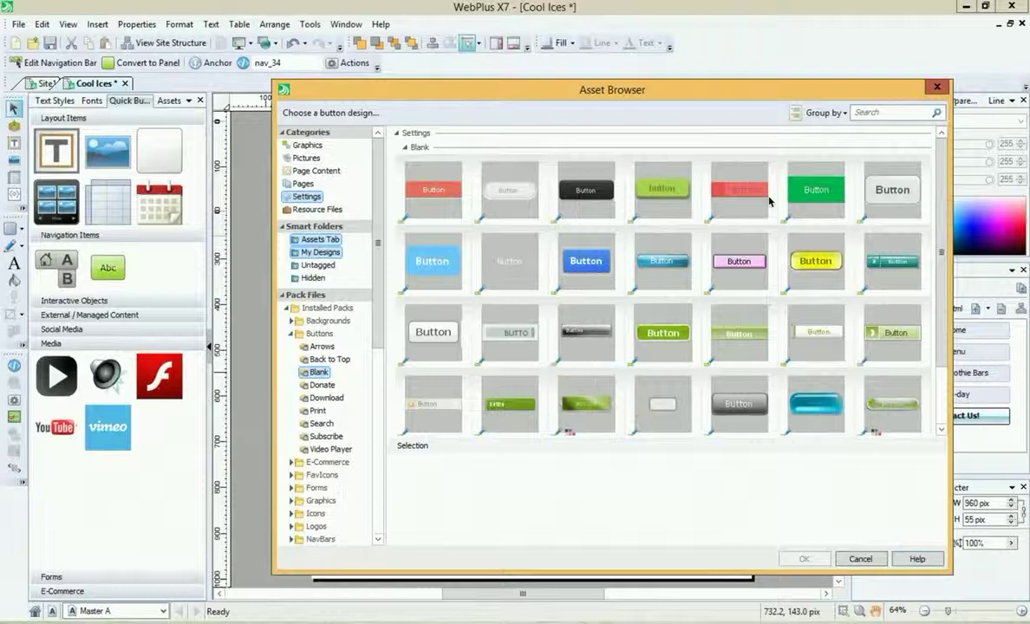
left_click(812, 199)
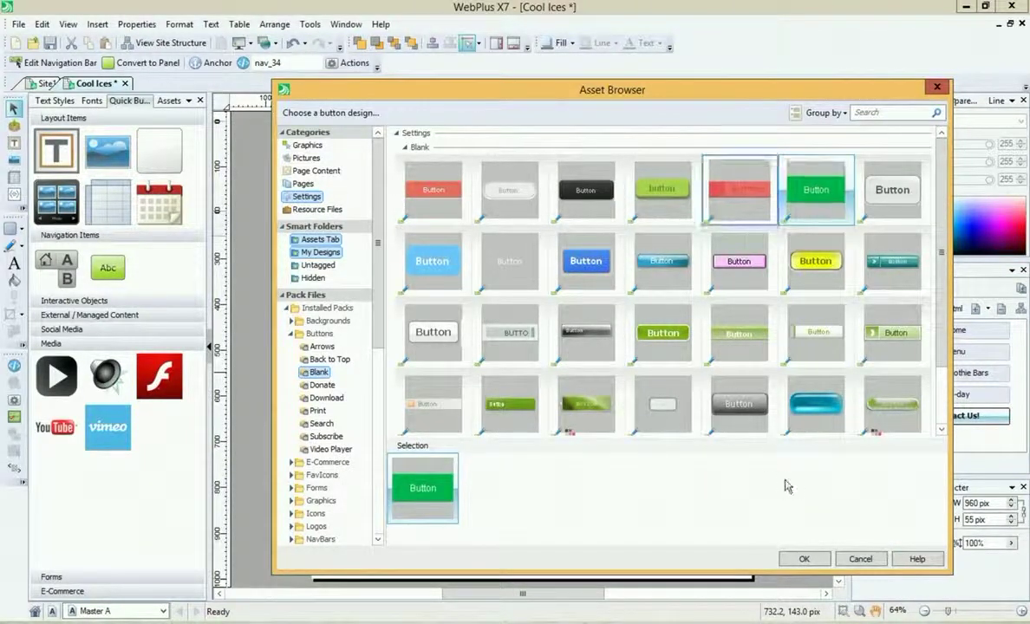
left_click(806, 559)
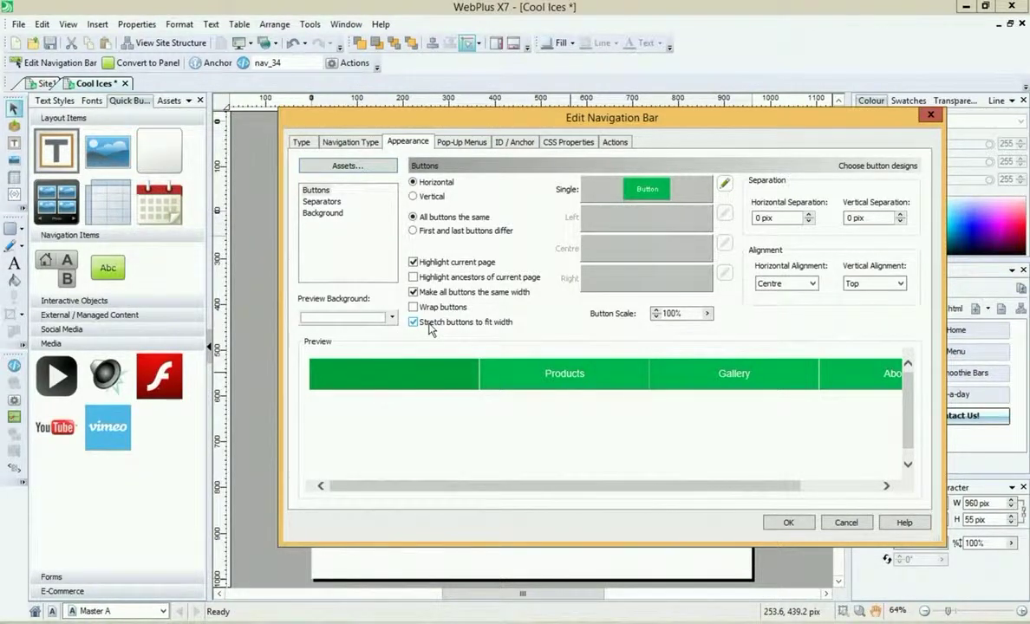
left_click(724, 184)
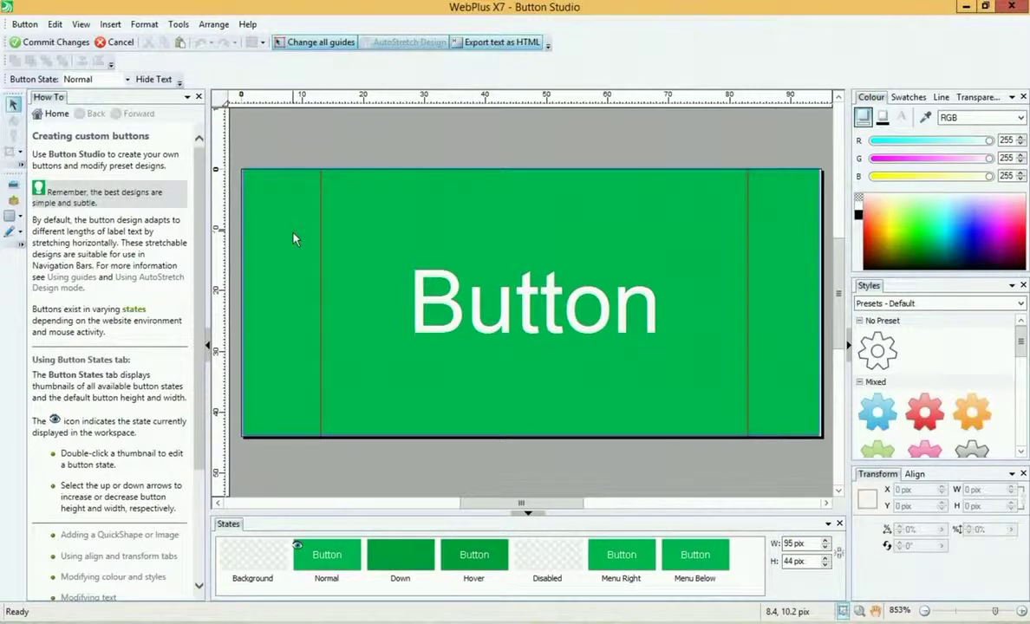
Step: Fill the button shape with lime green (R103 G215 B0) in Button Studio
left_click(261, 232)
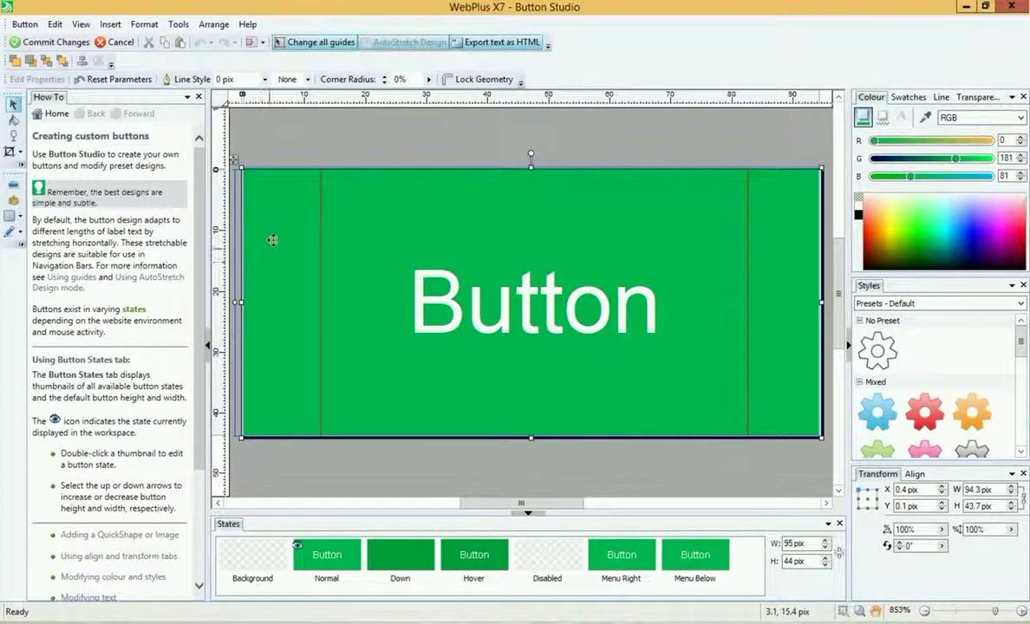
mouse_move(274, 239)
left_mouse_down()
mouse_move(281, 275)
mouse_move(357, 230)
mouse_move(322, 253)
mouse_move(279, 212)
mouse_move(272, 224)
left_mouse_up()
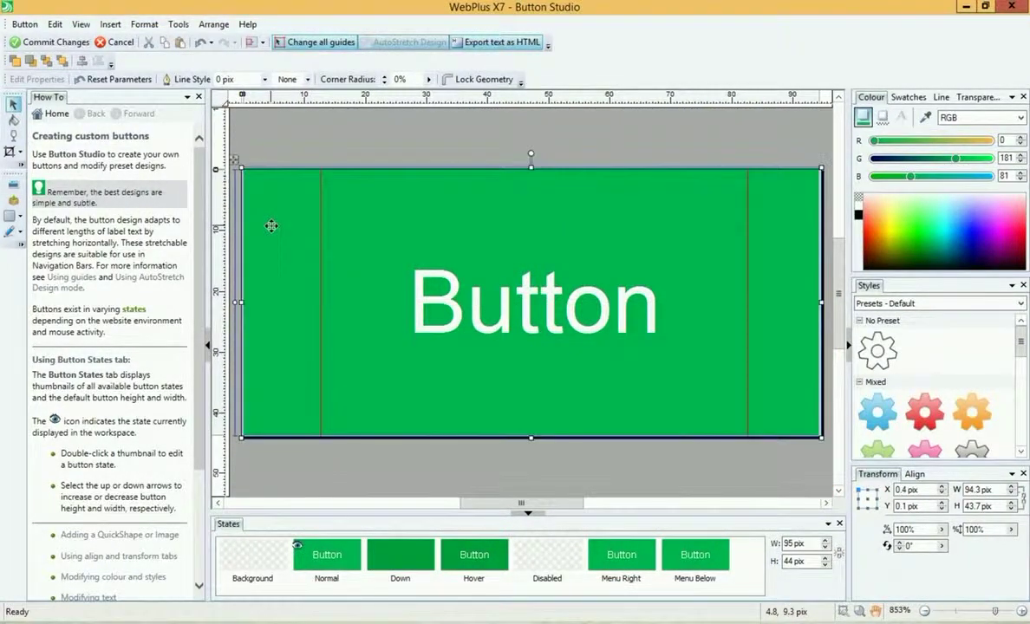
left_click(14, 121)
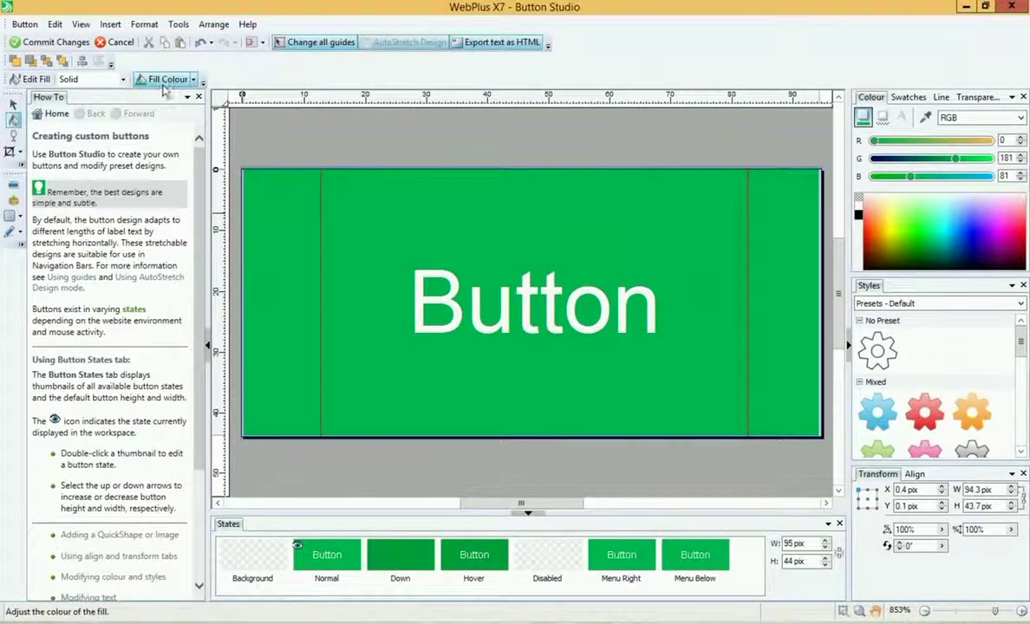
left_click(169, 79)
mouse_move(395, 325)
left_mouse_down()
mouse_move(398, 312)
mouse_move(385, 310)
mouse_move(391, 322)
mouse_move(385, 306)
left_mouse_up()
left_click(600, 413)
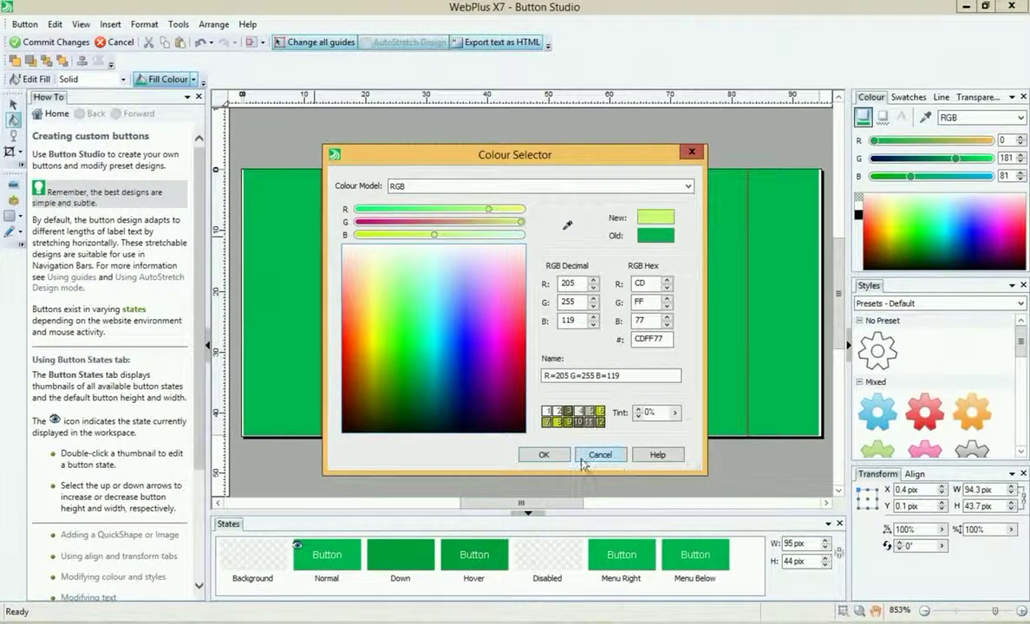
left_click(544, 455)
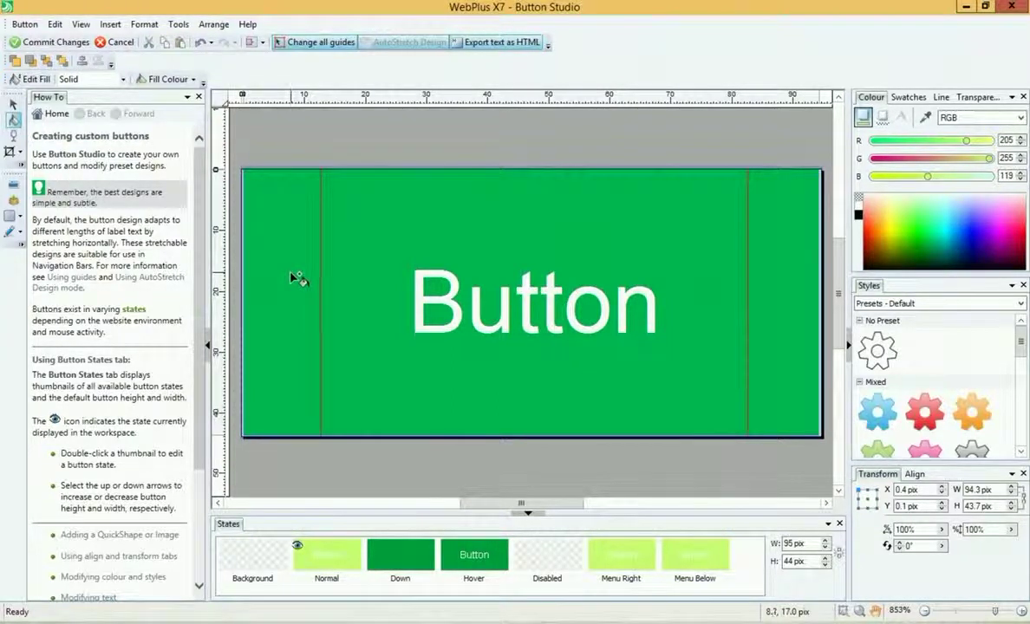
left_click(303, 266)
left_click(13, 103)
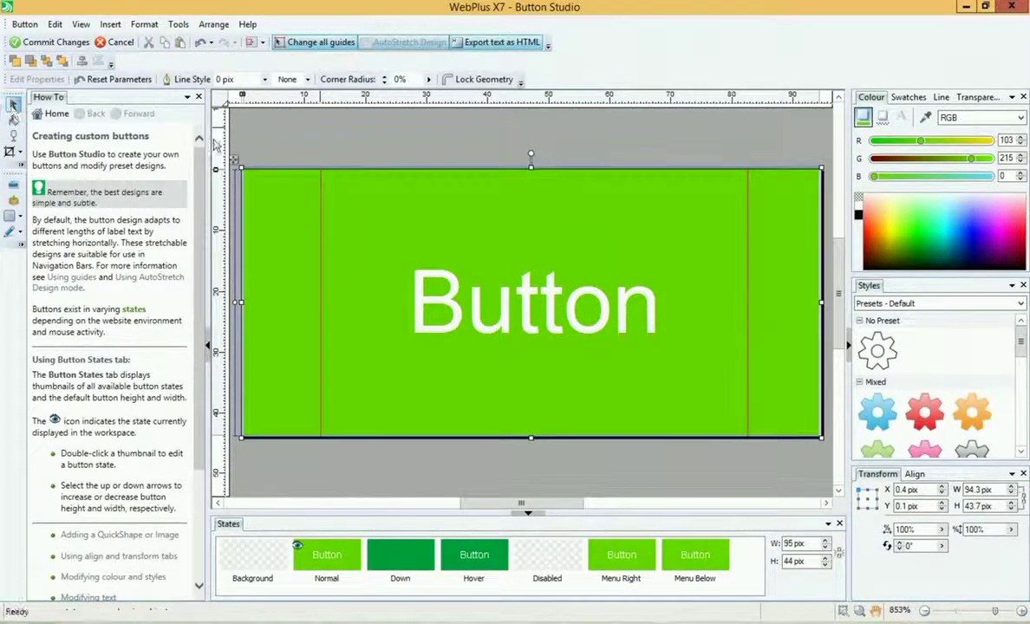
left_click(448, 300)
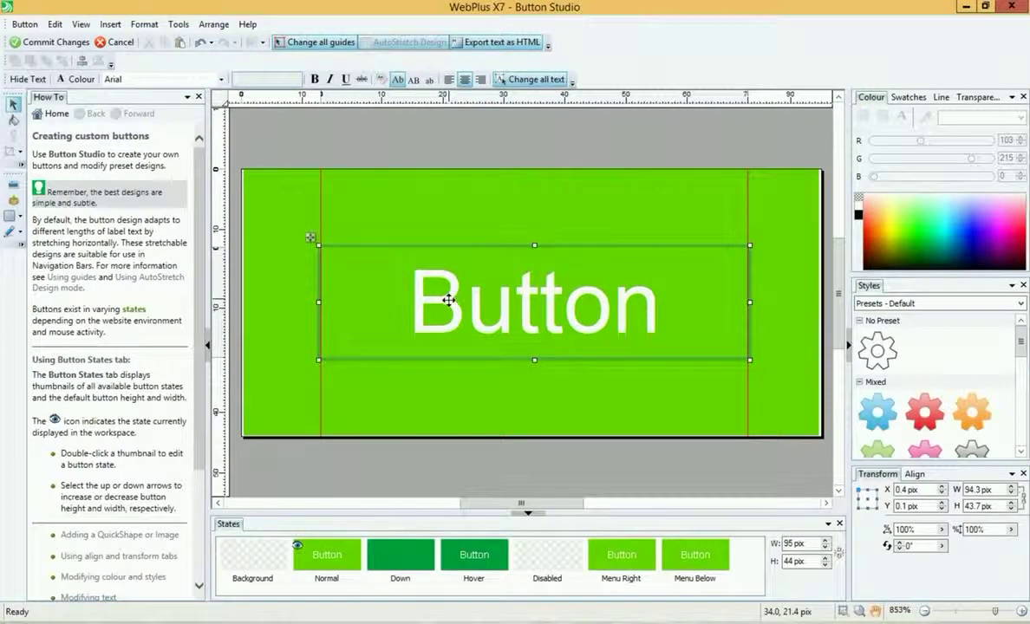
left_click(68, 81)
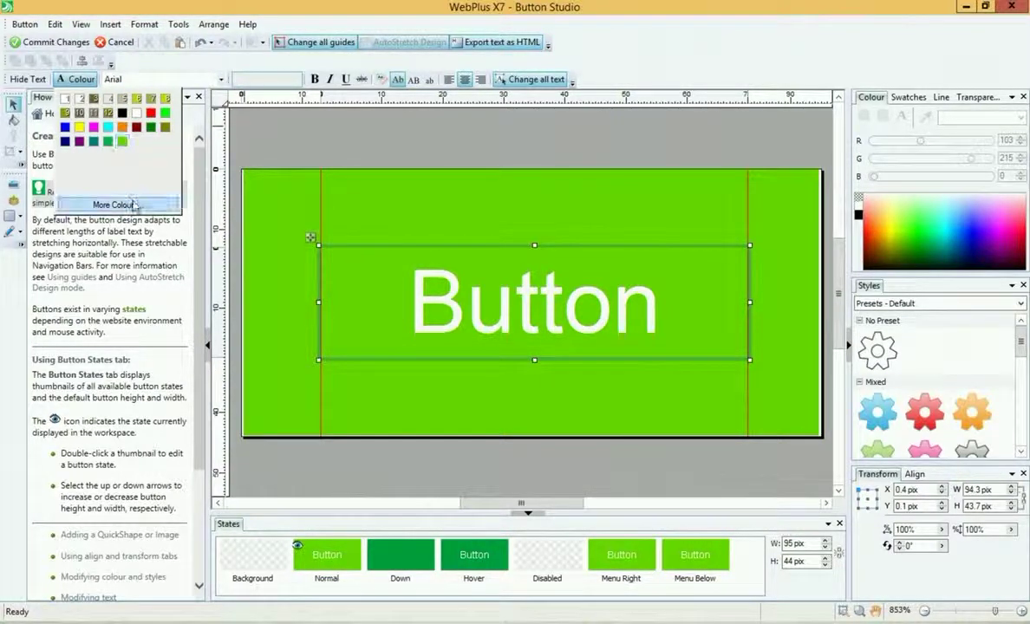
left_click(134, 205)
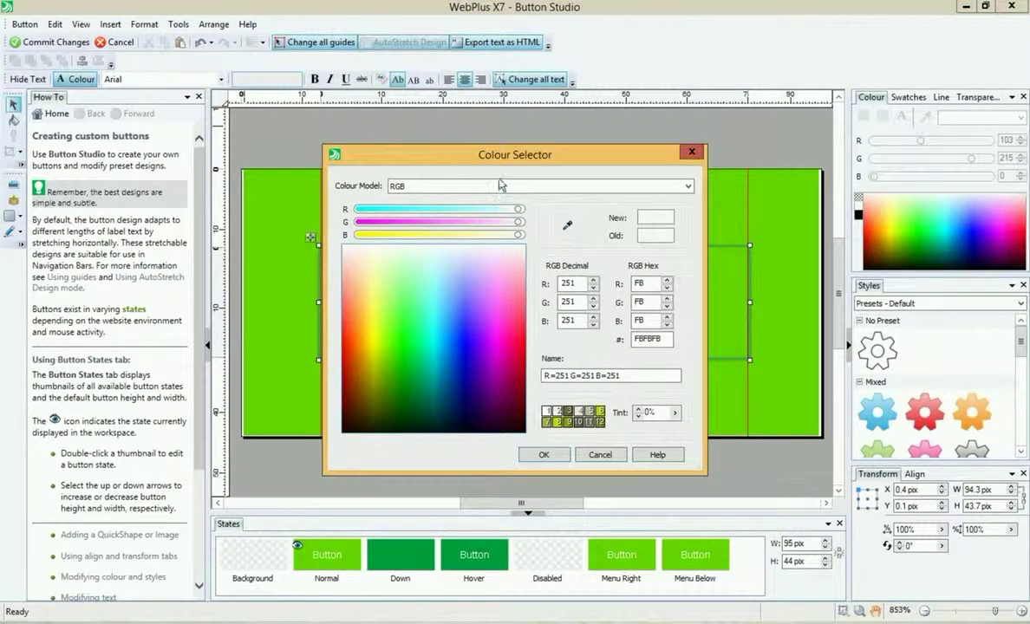
left_click_drag(487, 156, 691, 159)
left_click(563, 350)
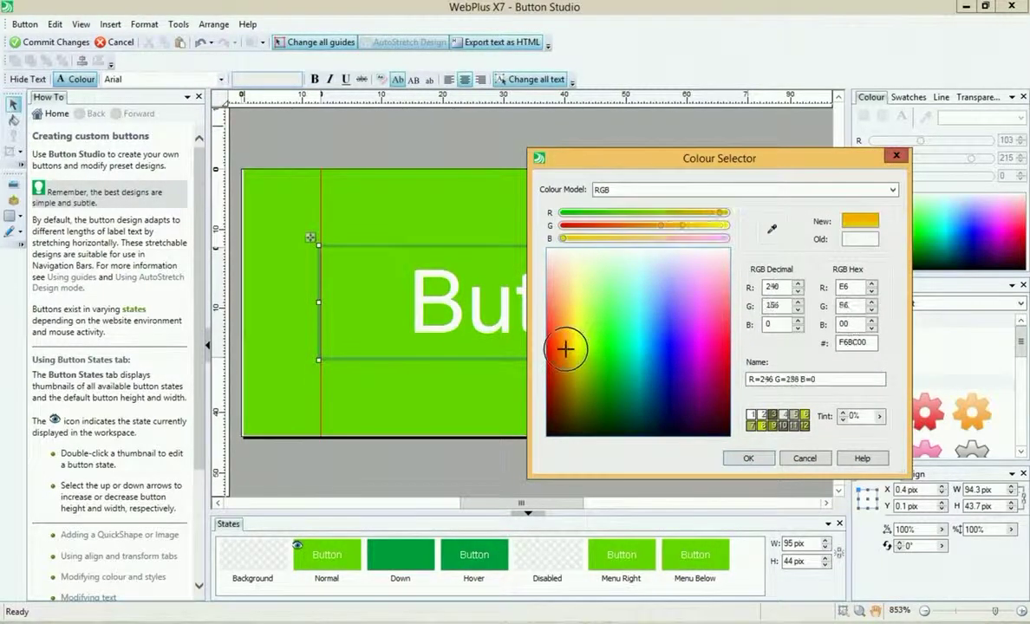
left_click(748, 458)
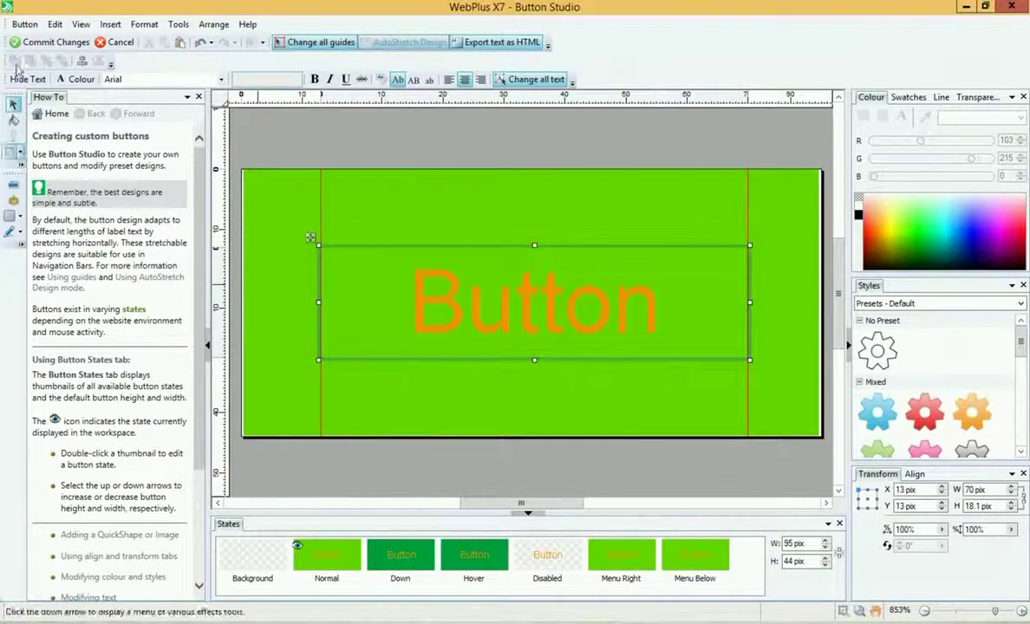
left_click(88, 79)
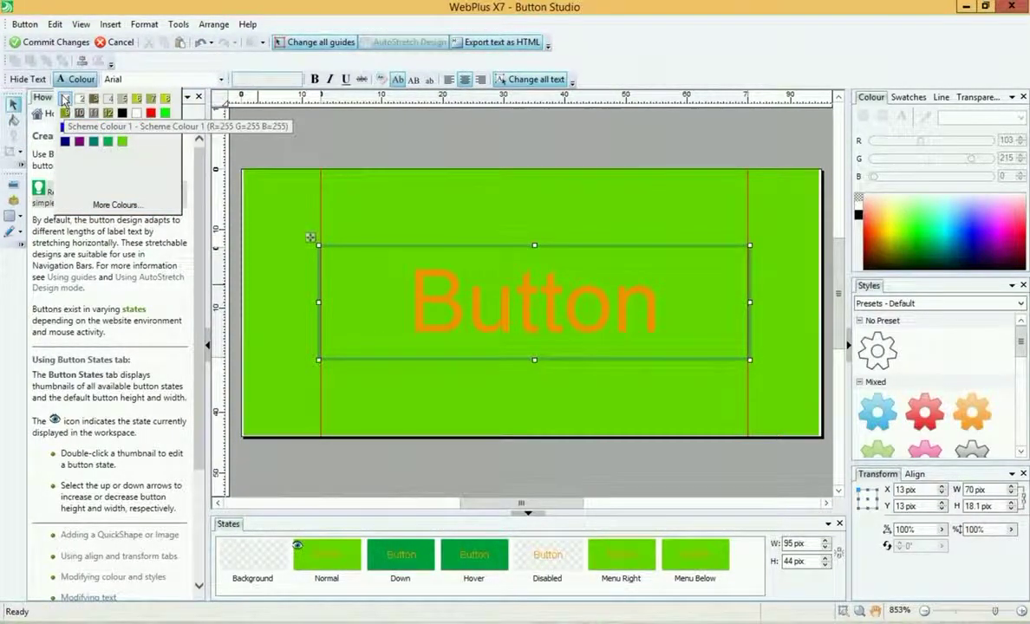
left_click(136, 113)
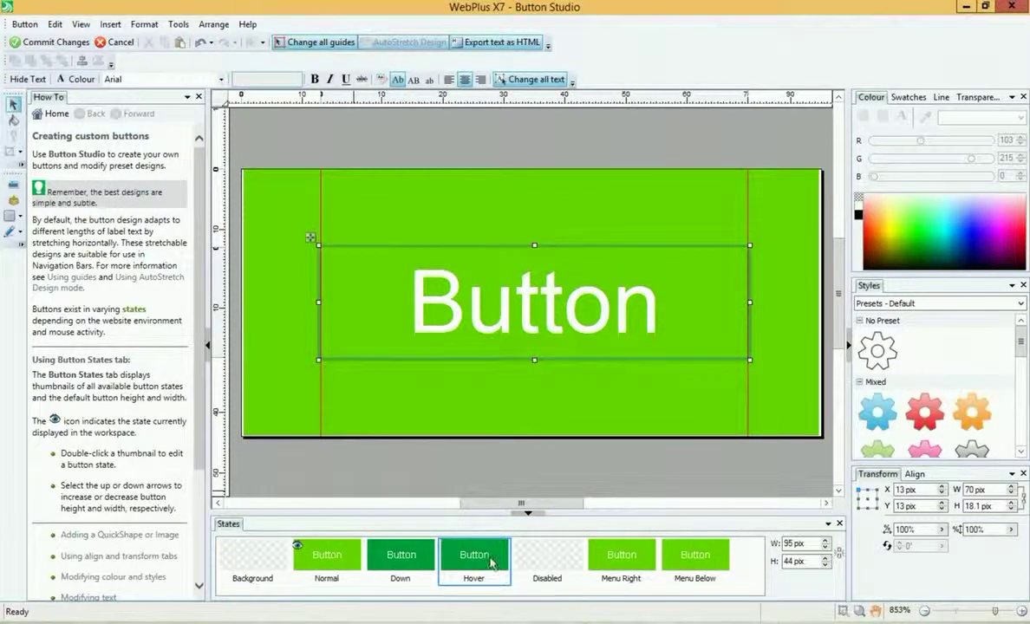
left_click(491, 564)
Step: Change the Hover state background from dark green to orange (R255 G191 B45) and commit the button design
left_click(468, 468)
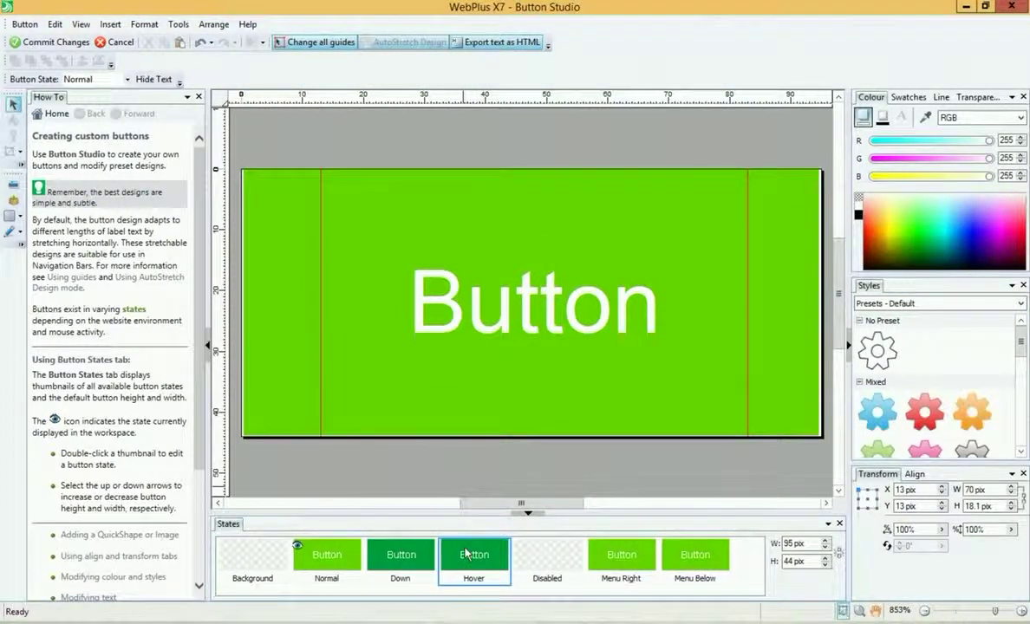
double_click(466, 554)
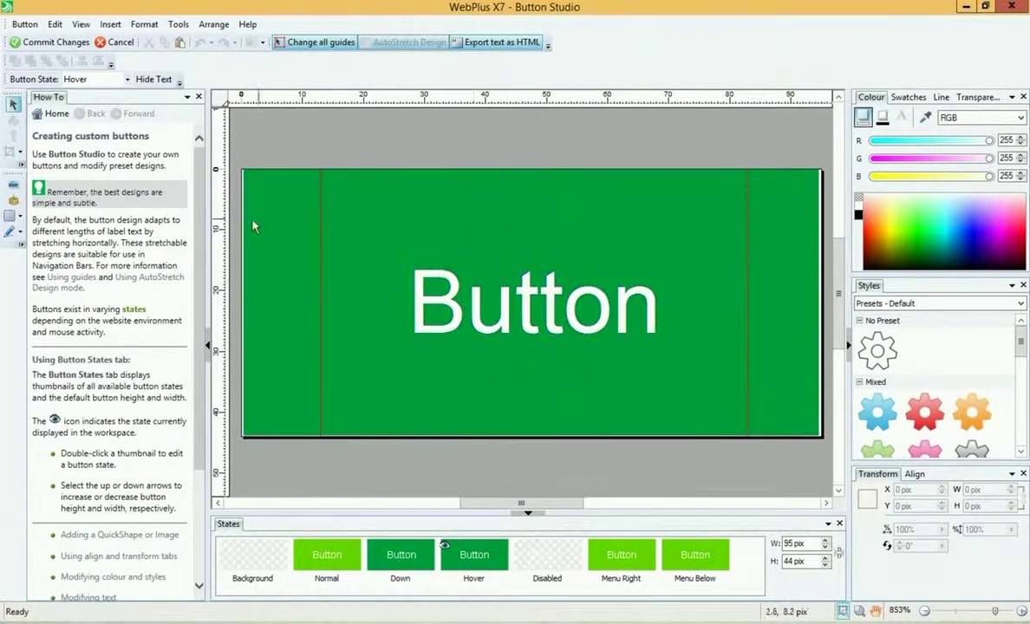
left_click(289, 208)
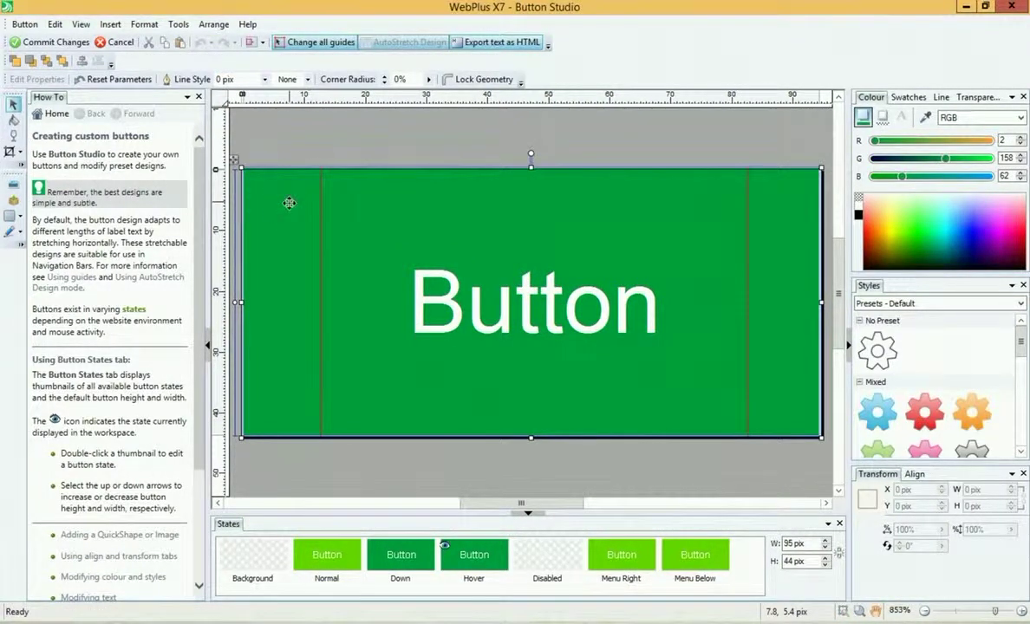
left_click(13, 118)
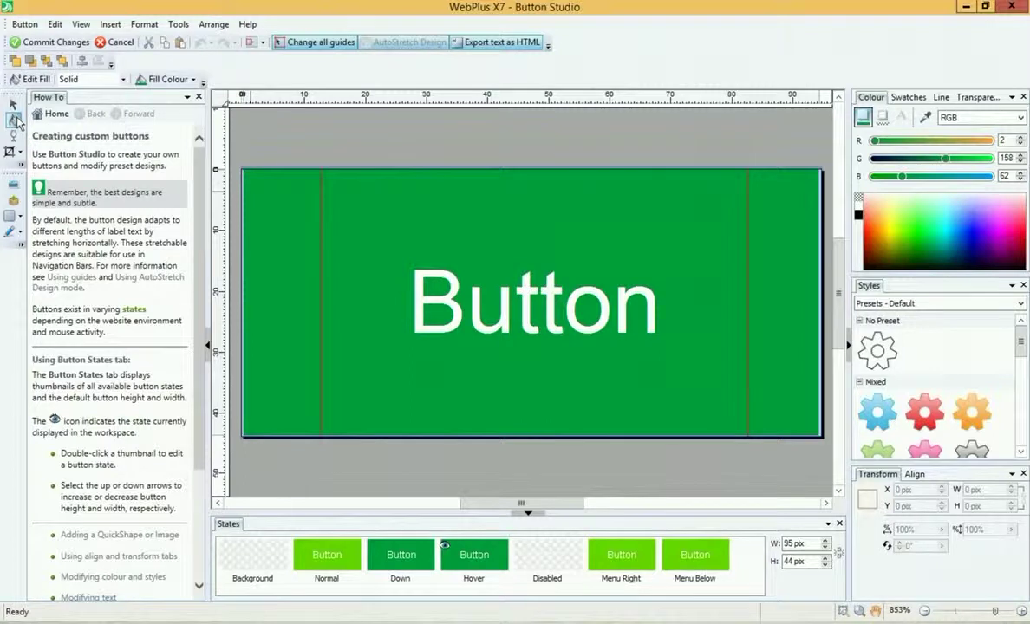
left_click(192, 81)
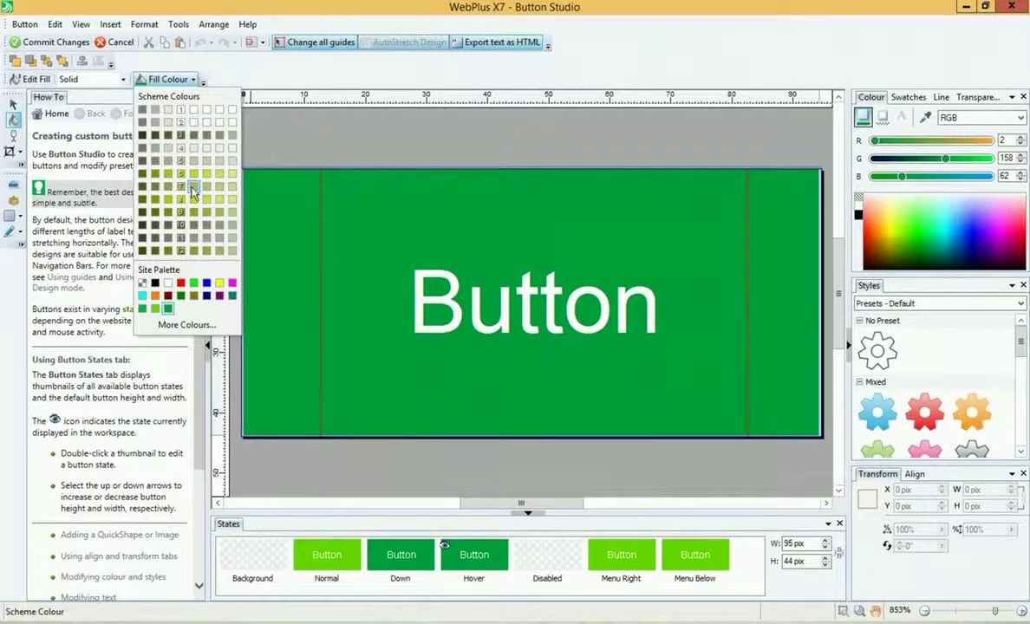
left_click(193, 326)
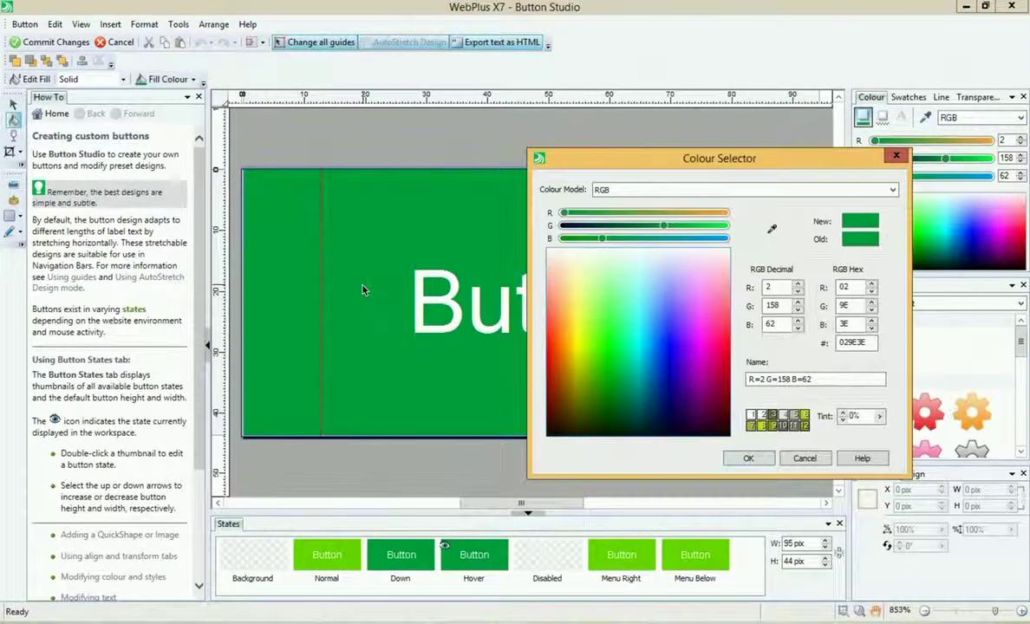
left_click(566, 328)
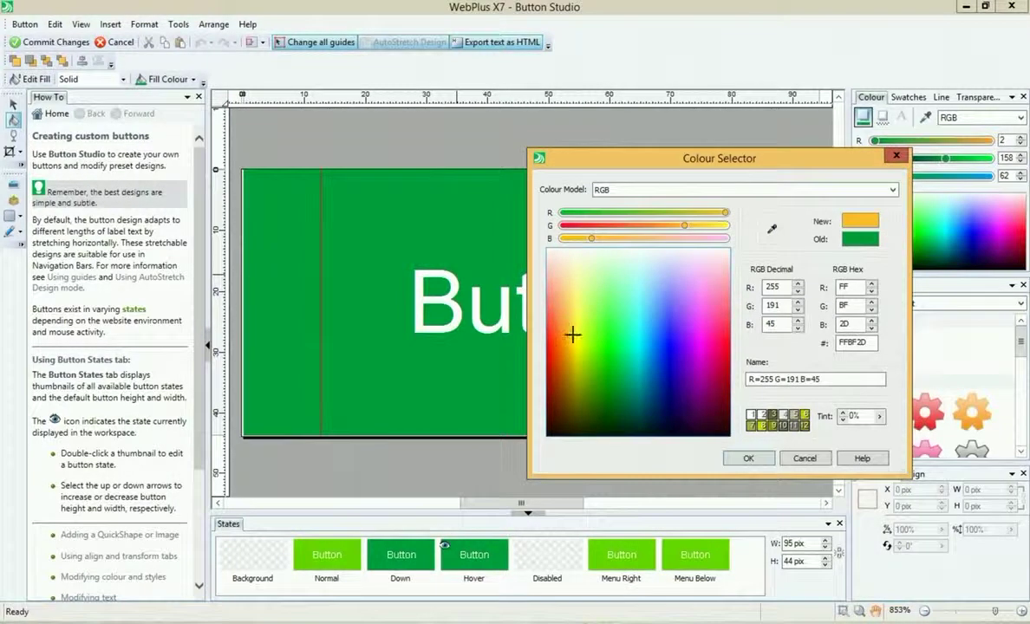
left_click(756, 459)
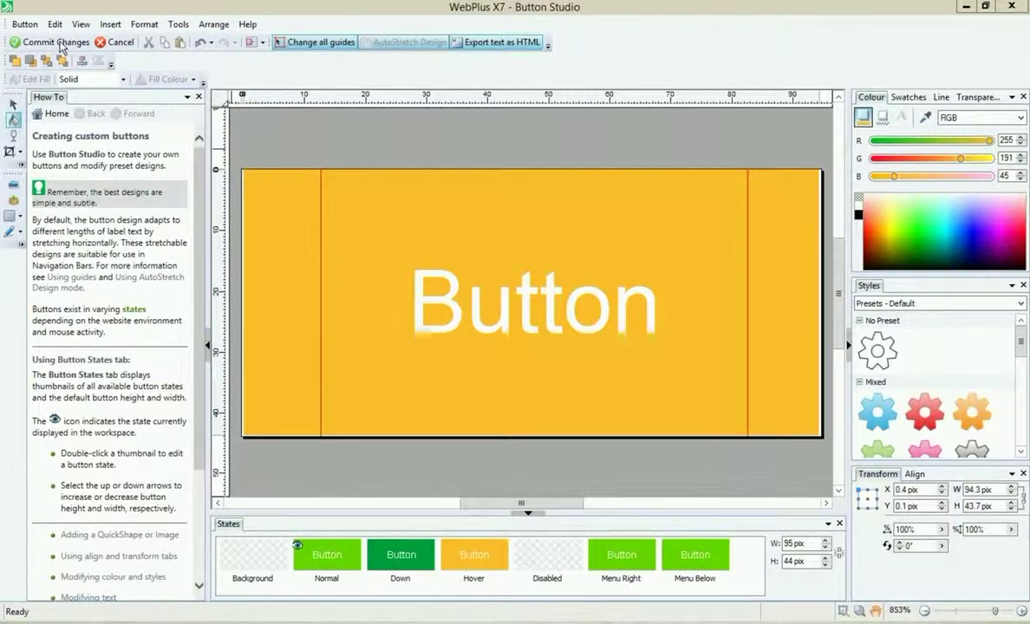
left_click(21, 44)
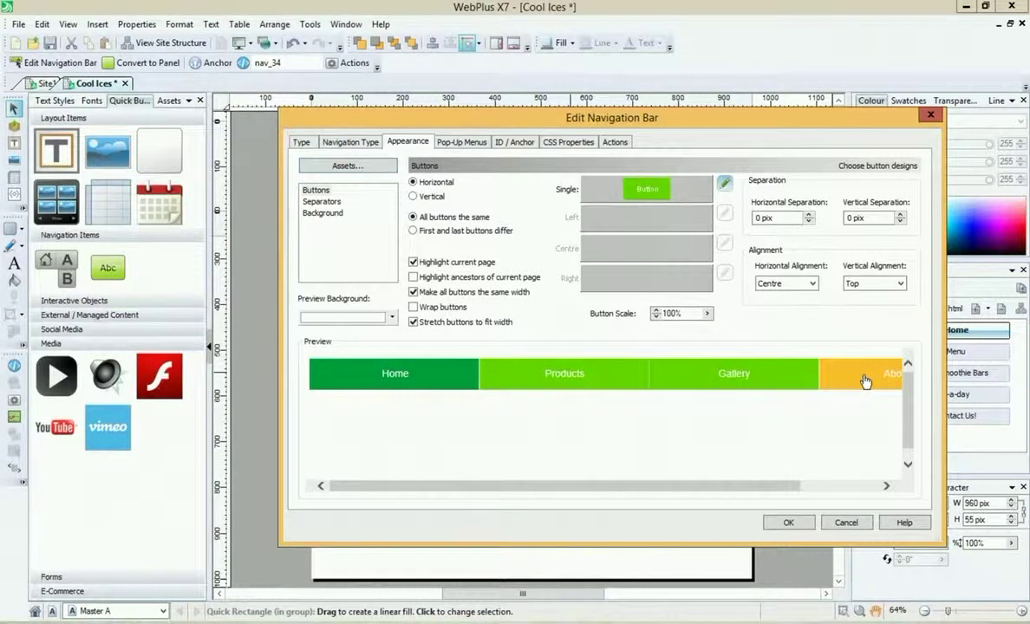
Step: Test the Products and Gallery buttons in the preview, then apply the green navigation bar under the logo
mouse_move(625, 381)
left_click(593, 370)
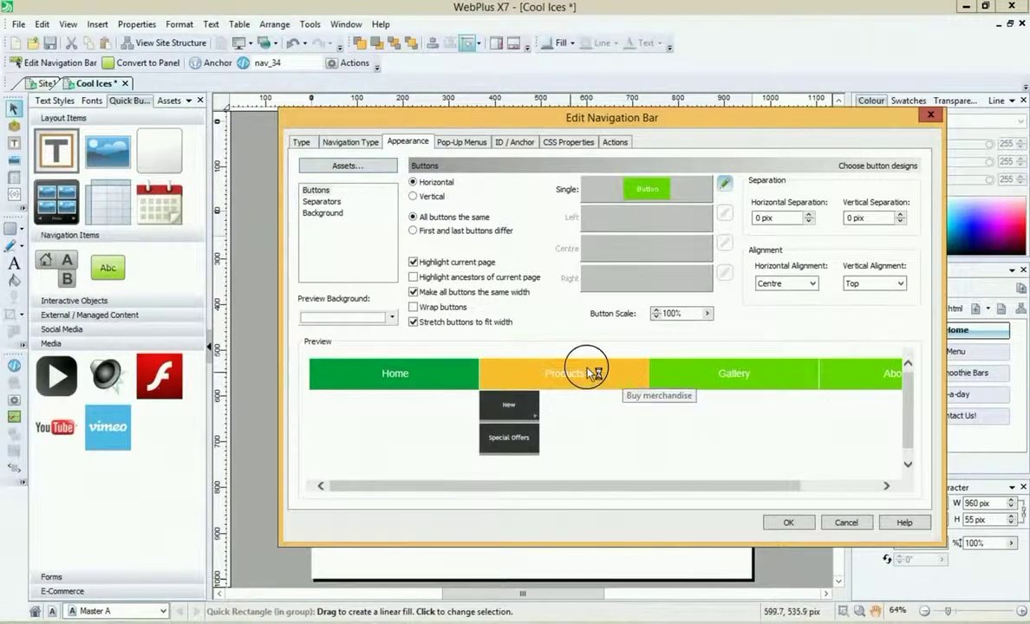
left_click(609, 378)
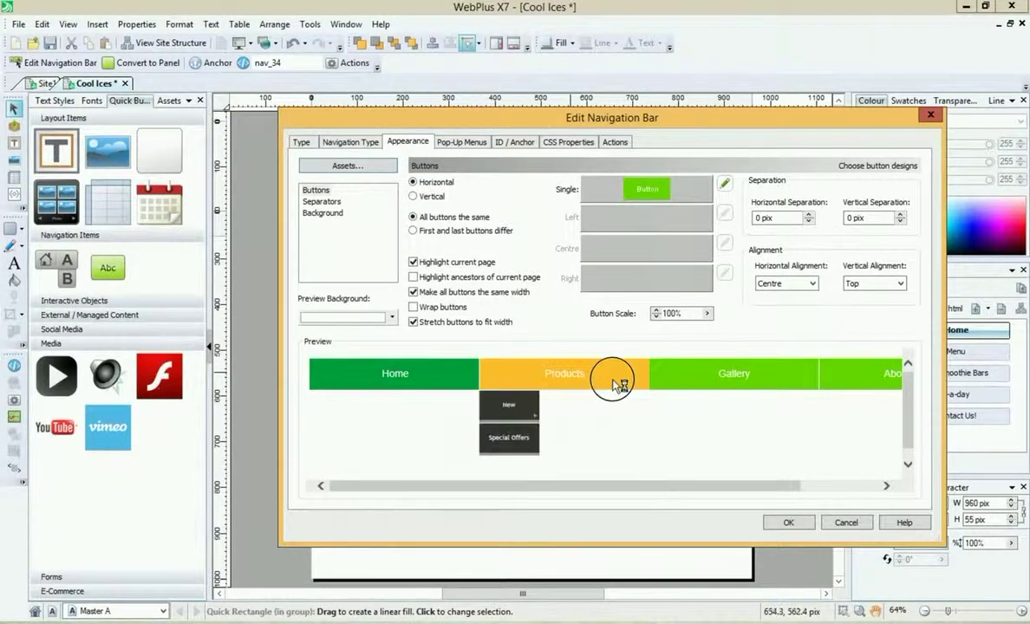
left_click(683, 377)
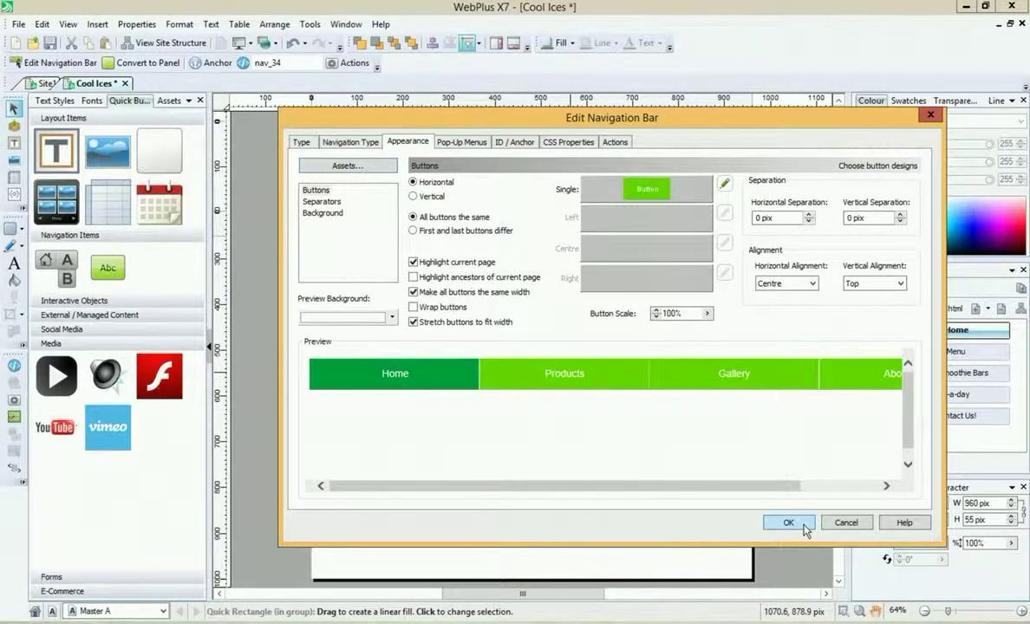
left_click(804, 526)
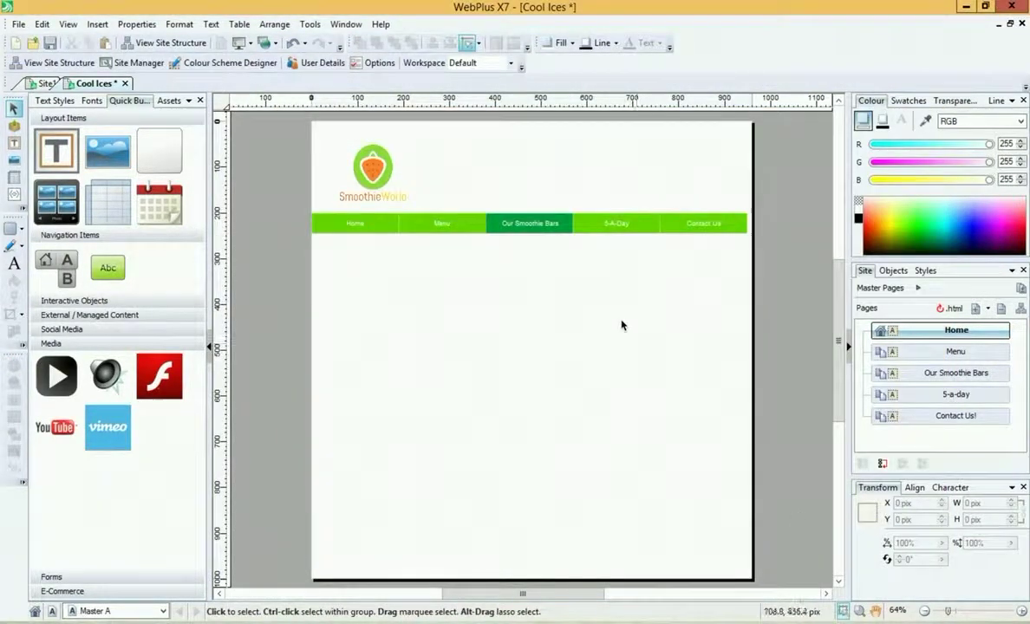
Step: Stretch the navigation bar across the page width, to about 972.5 pix wide at Y 193.3 pix
left_click_drag(396, 230, 395, 225)
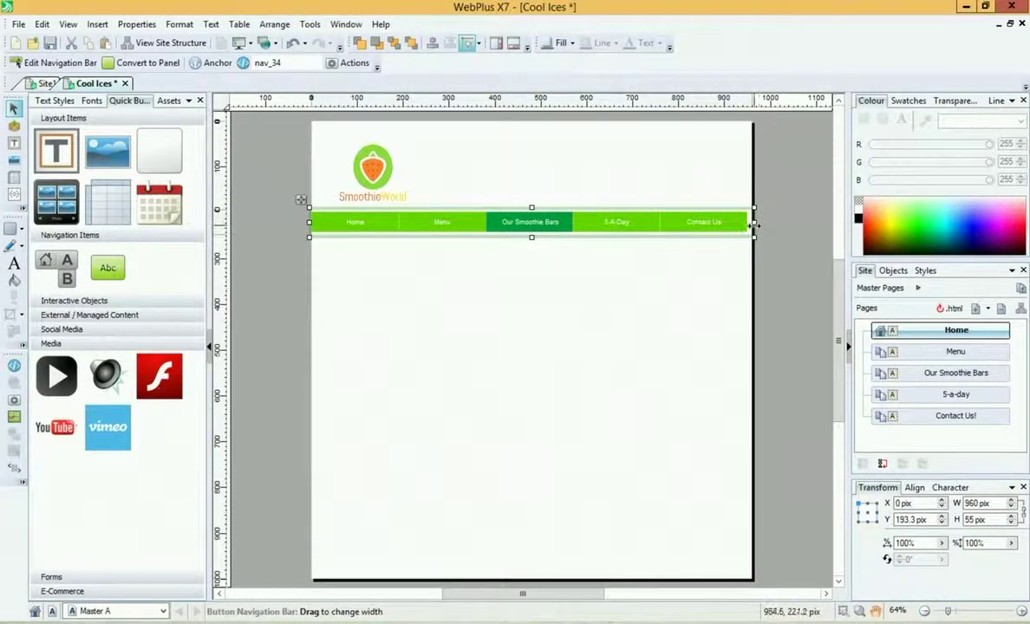
left_click_drag(753, 222, 760, 226)
left_click(671, 312)
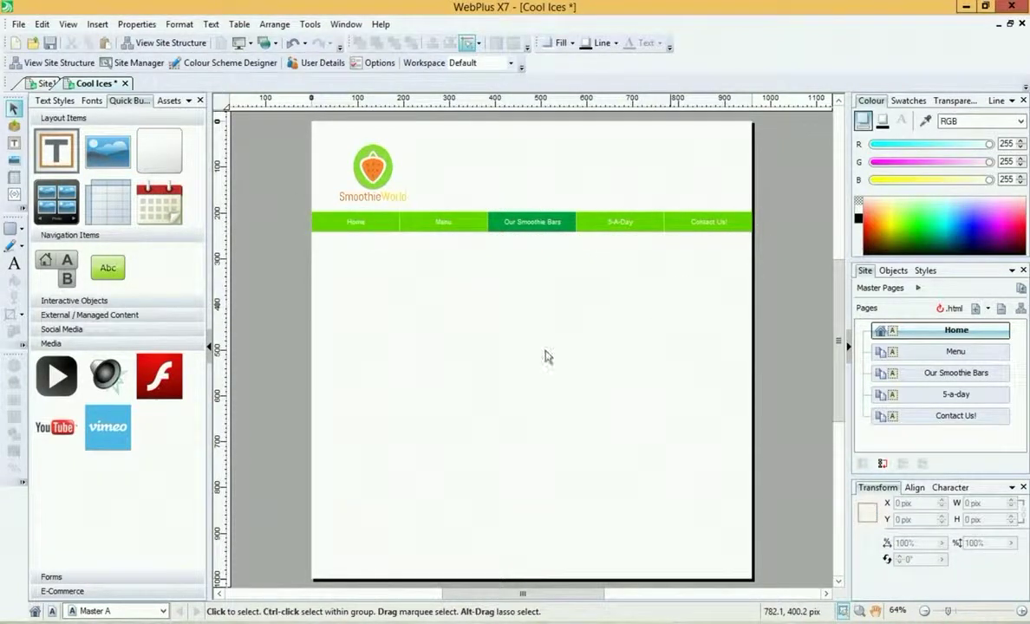
left_click(163, 611)
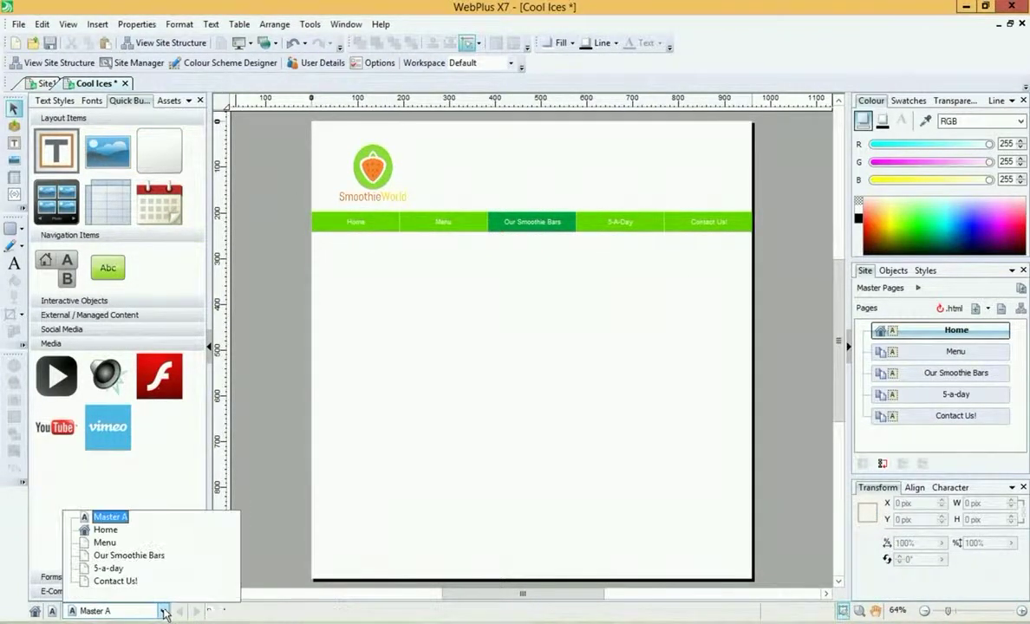
left_click(107, 530)
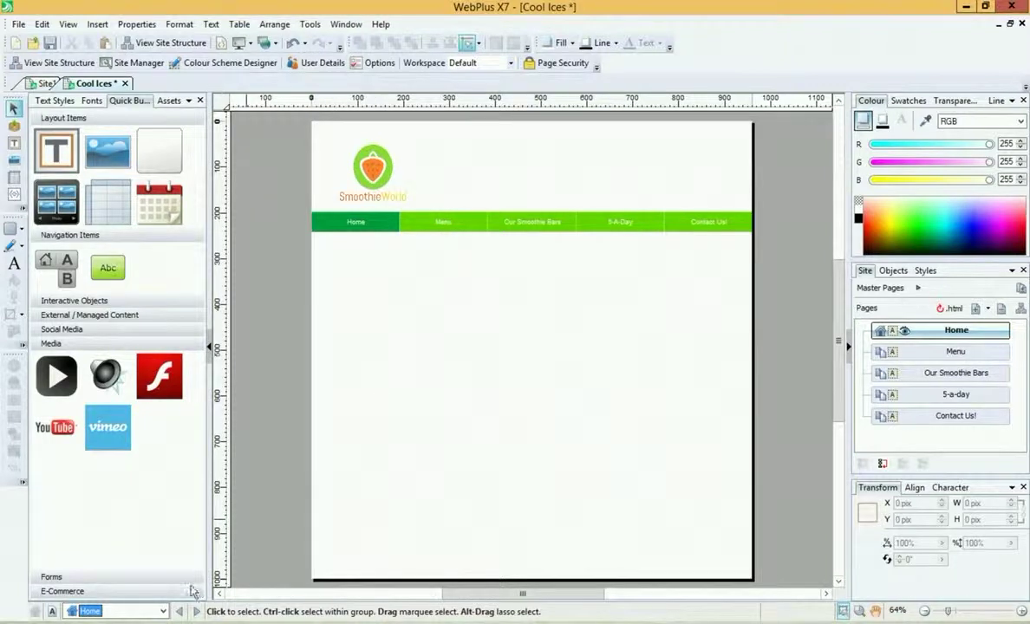
left_click(163, 611)
left_click(122, 544)
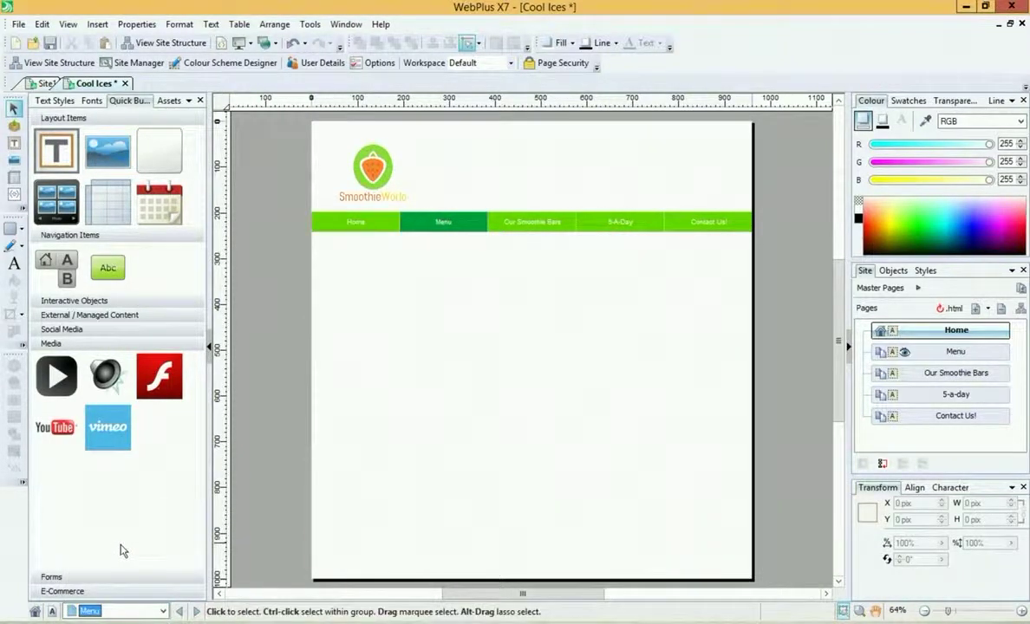
left_click(163, 611)
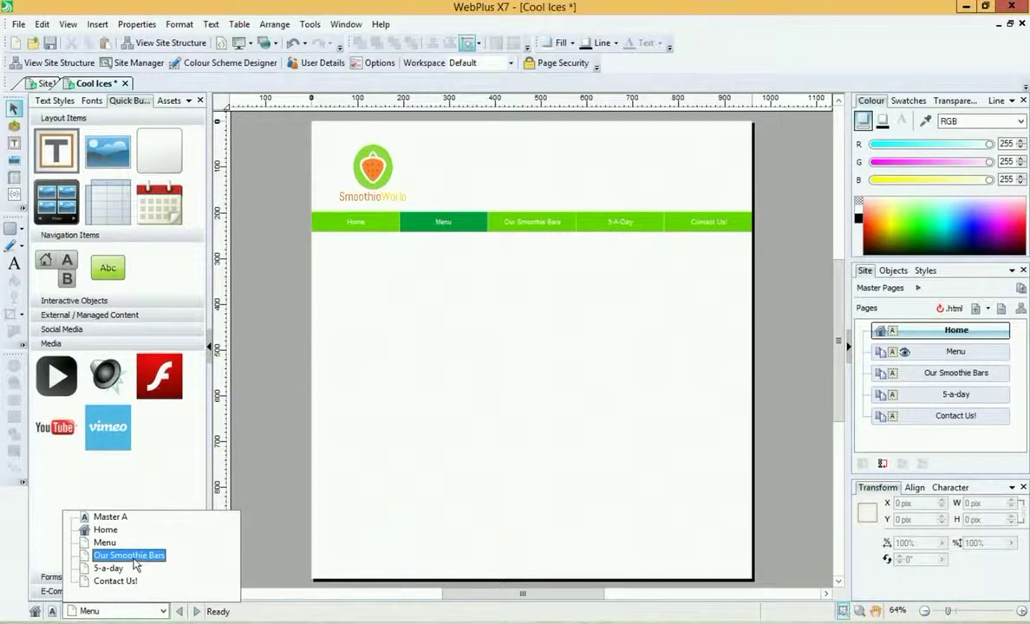
left_click(130, 555)
left_click(163, 612)
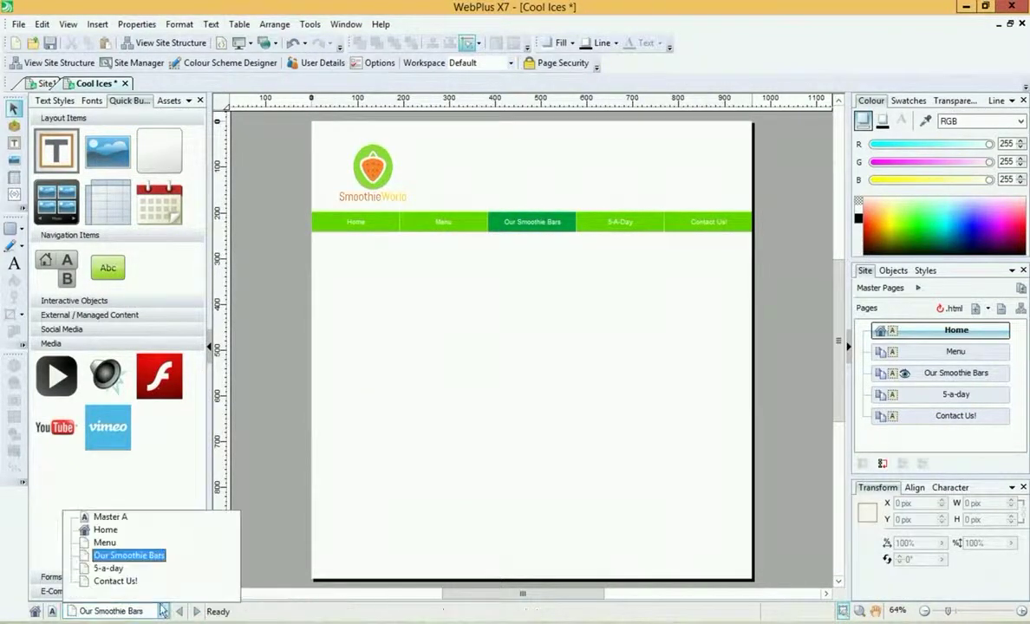
left_click(122, 568)
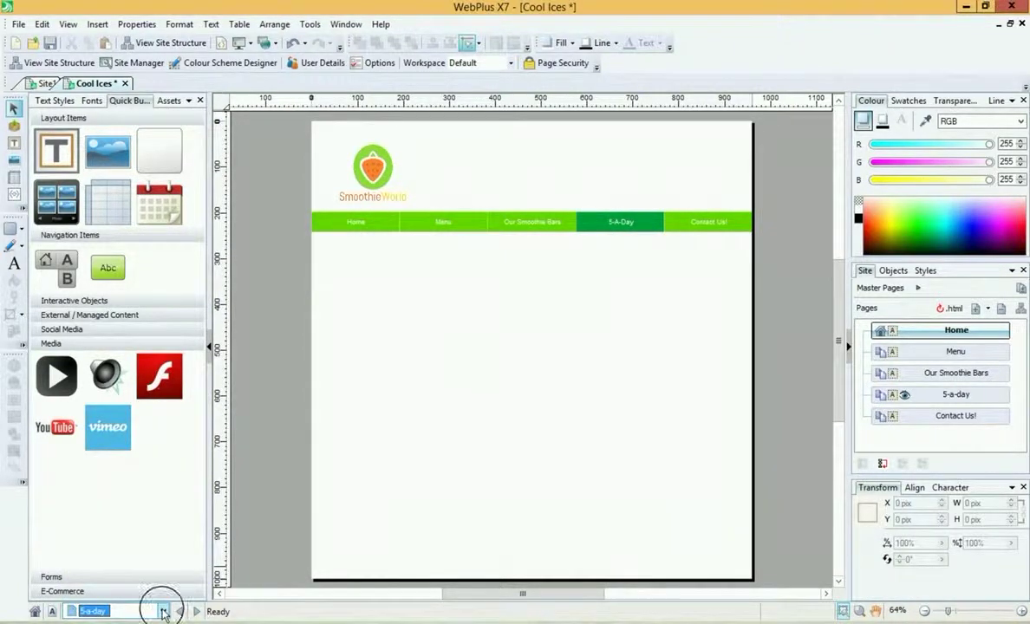
left_click(163, 611)
left_click(125, 580)
left_click(176, 614)
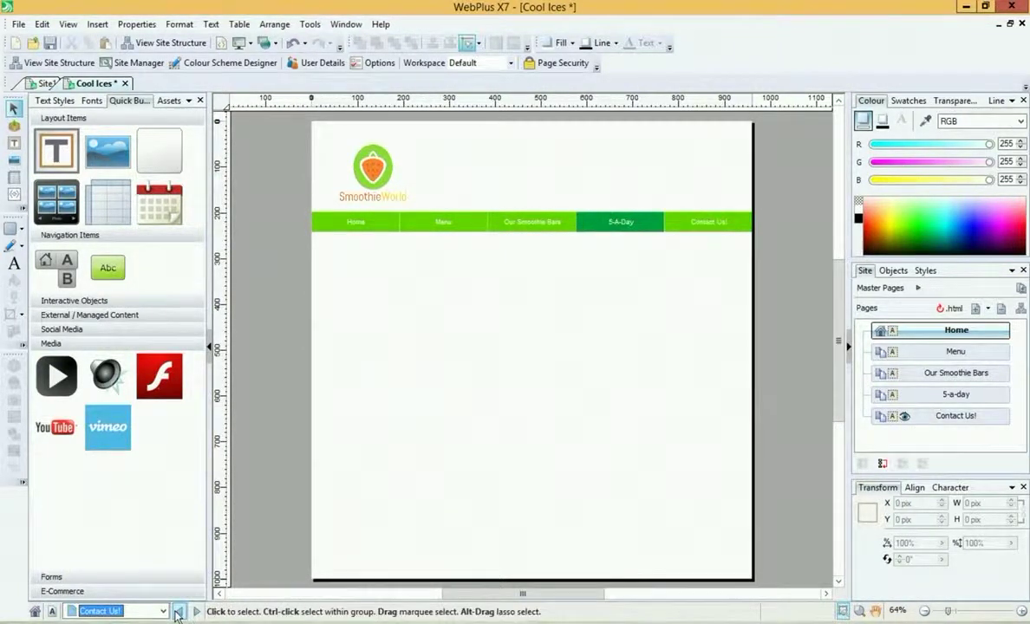
left_click(163, 611)
left_click(115, 519)
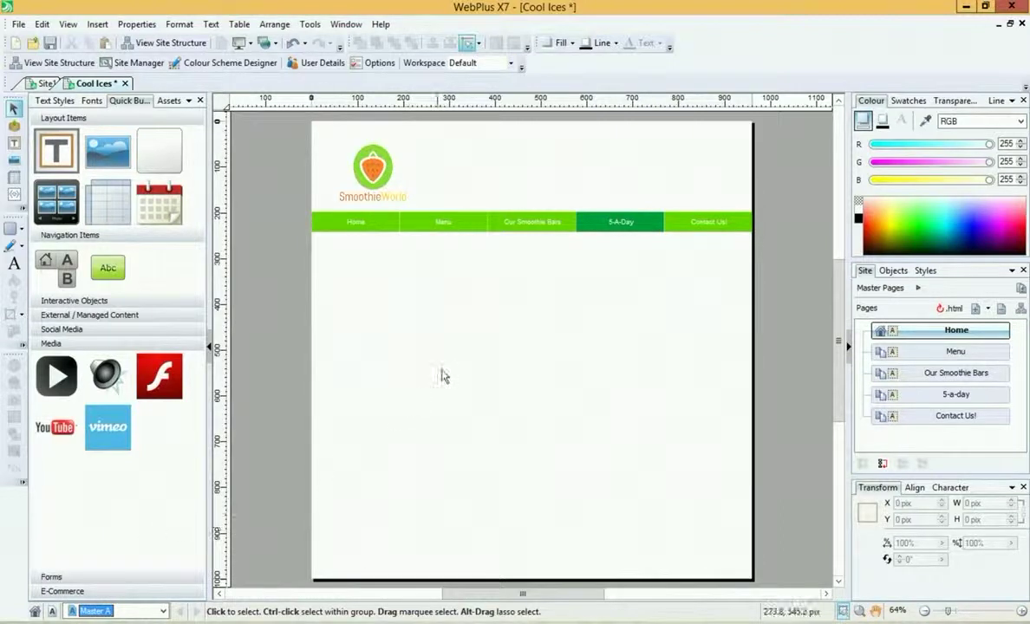
left_click(14, 143)
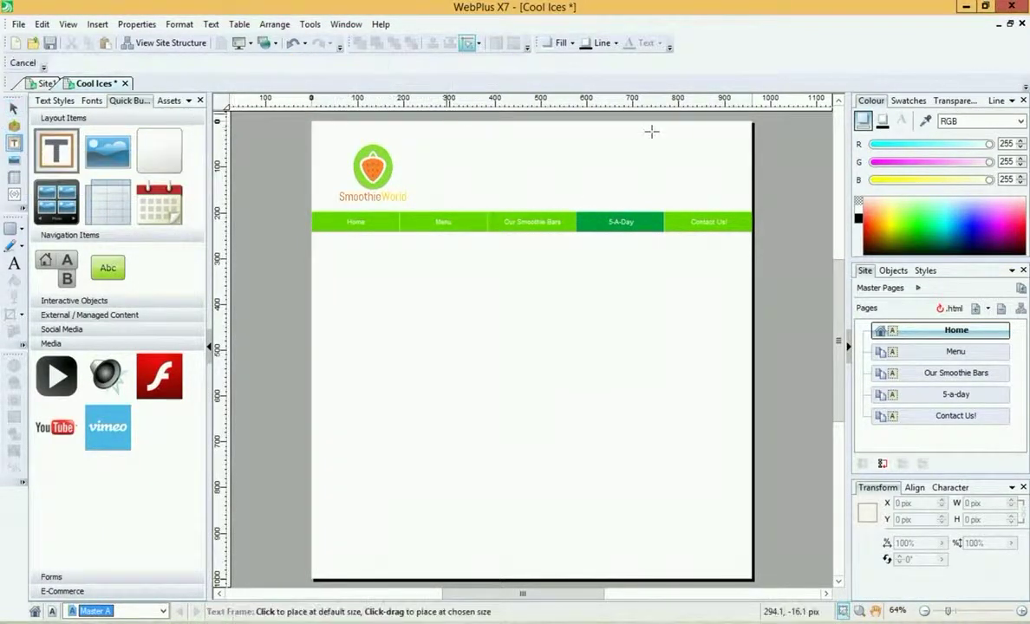
Step: Add a right-aligned text frame beside the logo reading 'Order now!' and the shop's phone number on one line
left_click(511, 156)
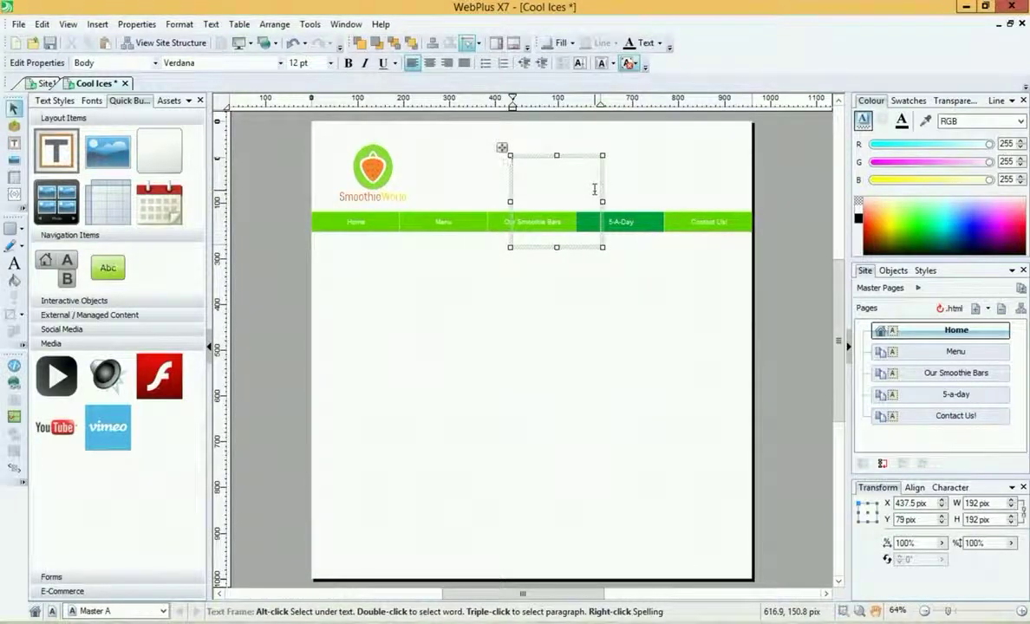
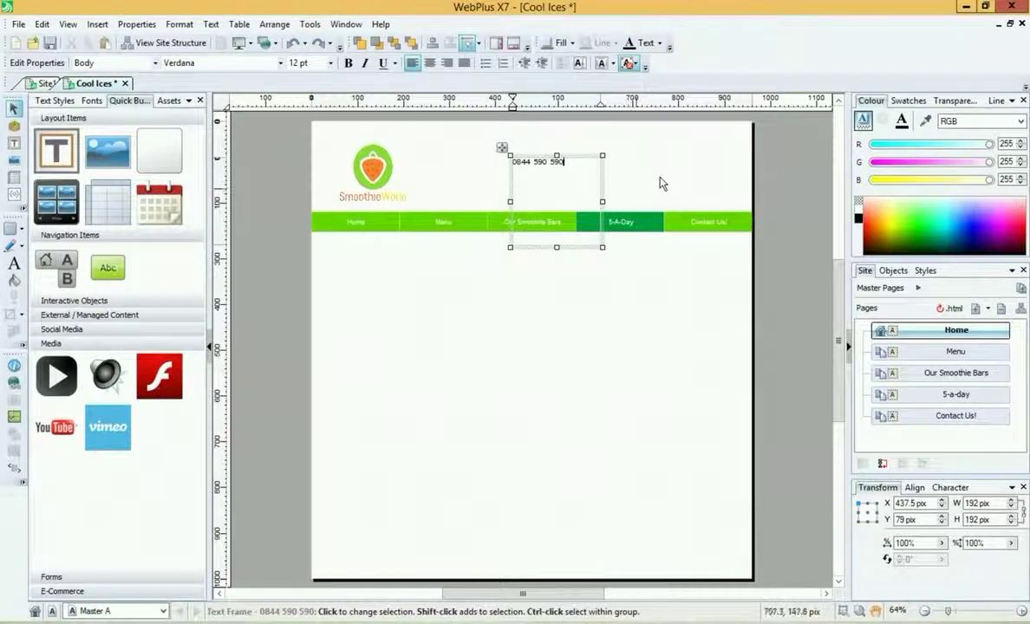
key("Left")
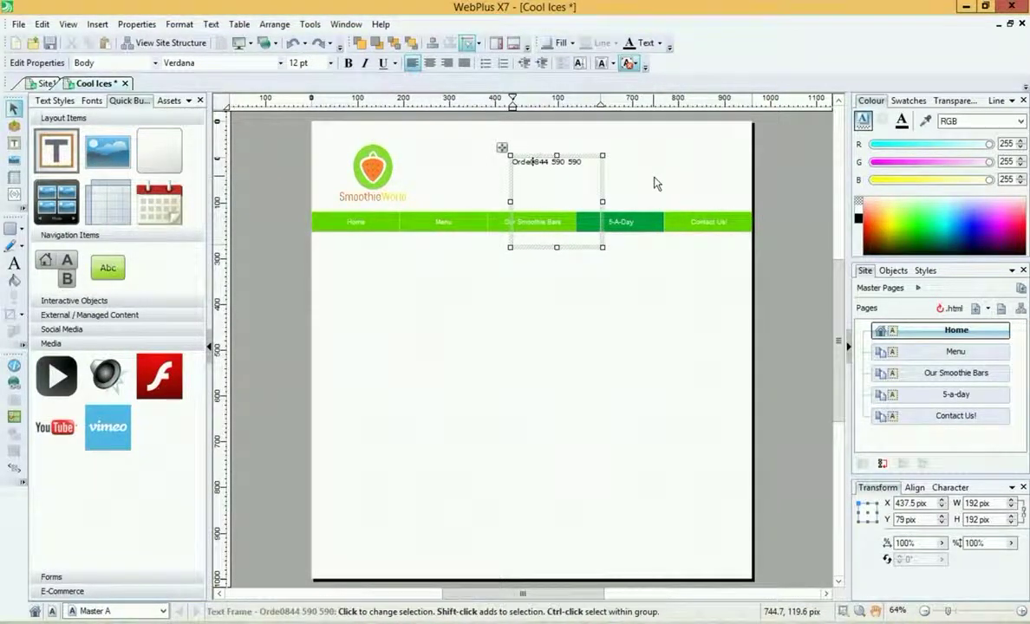
type("r now!")
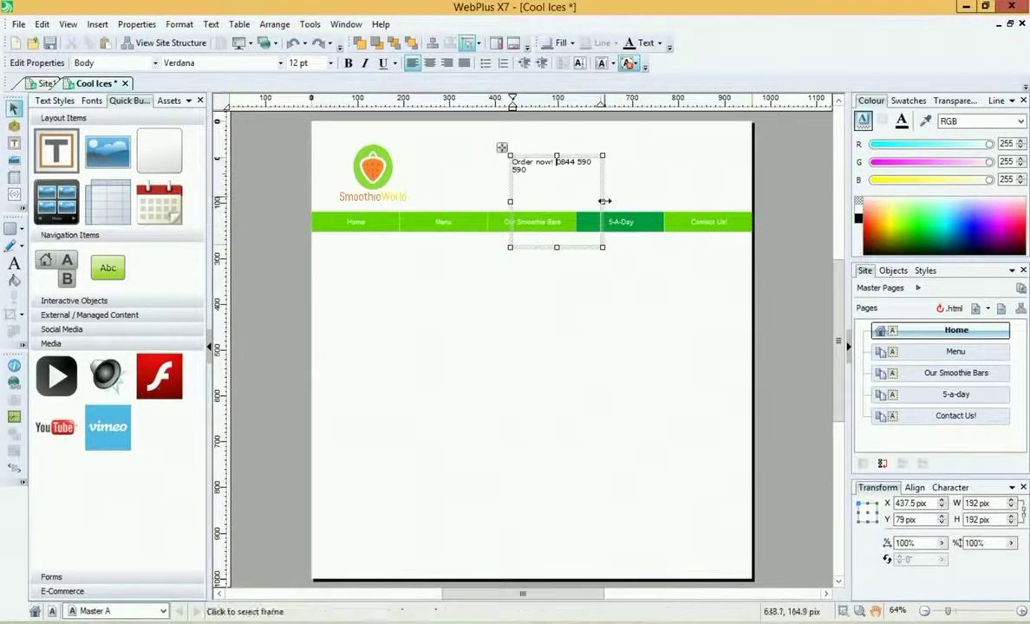
left_click_drag(603, 184, 670, 189)
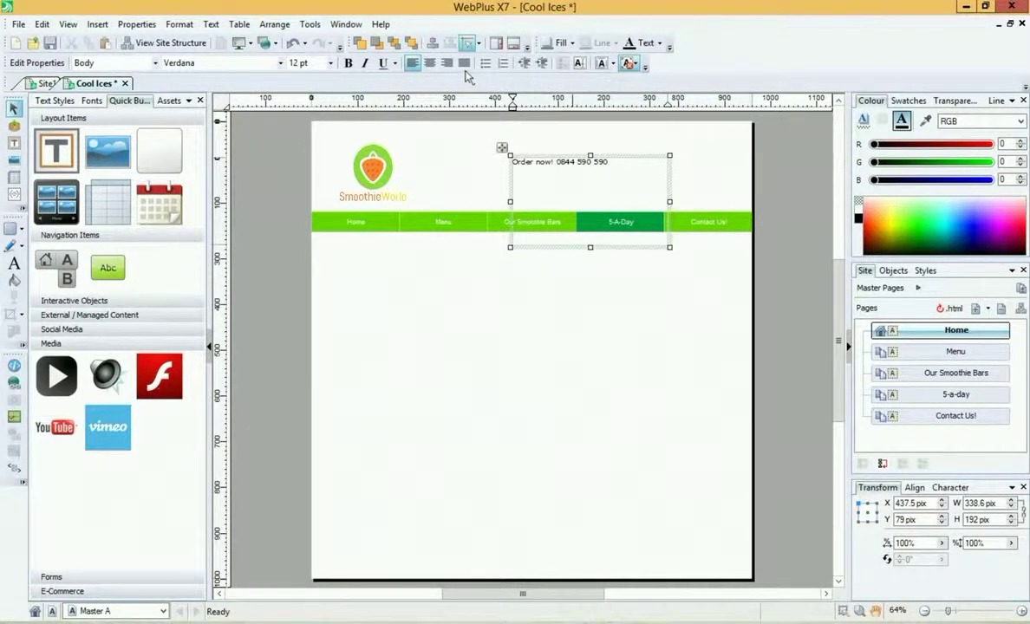
left_click(446, 63)
Step: Enlarge the header text to 36 pt and resize its frame so the whole line shows
left_click_drag(589, 247, 587, 171)
left_click(331, 64)
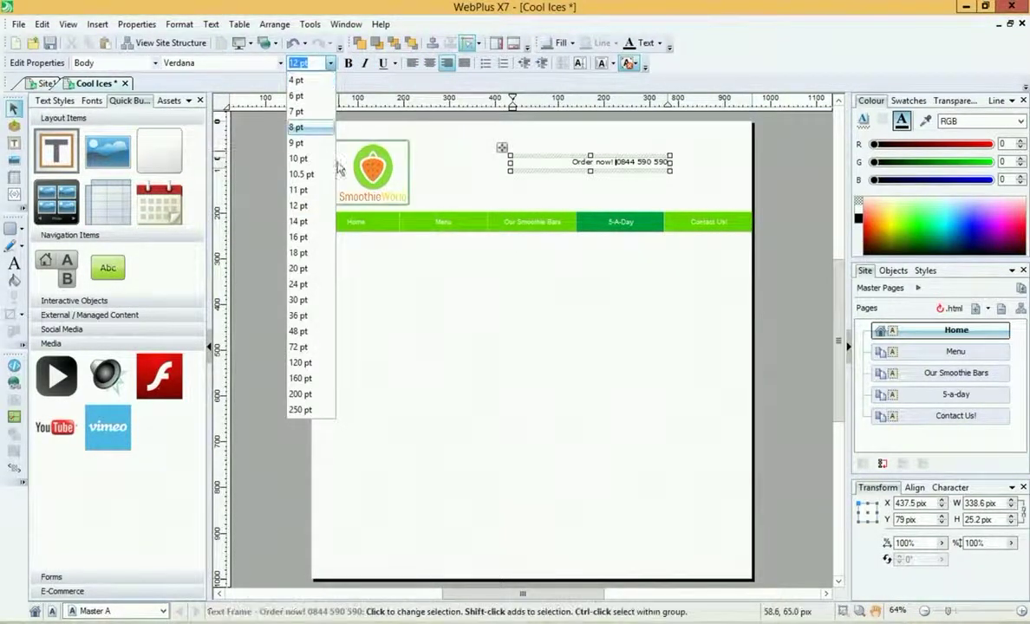
left_click(555, 130)
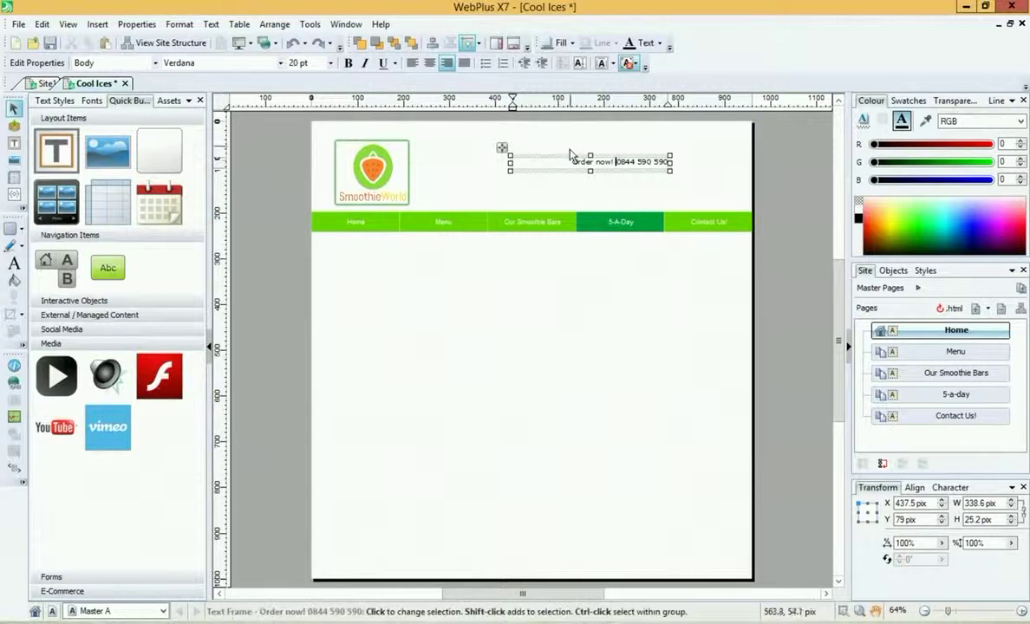
left_click(530, 146)
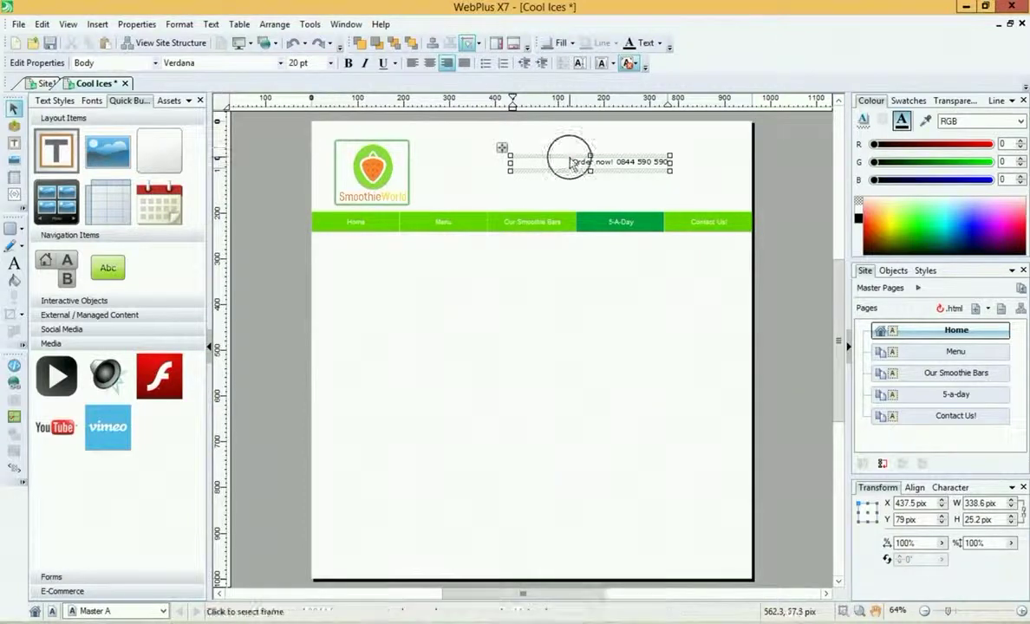
left_click(330, 64)
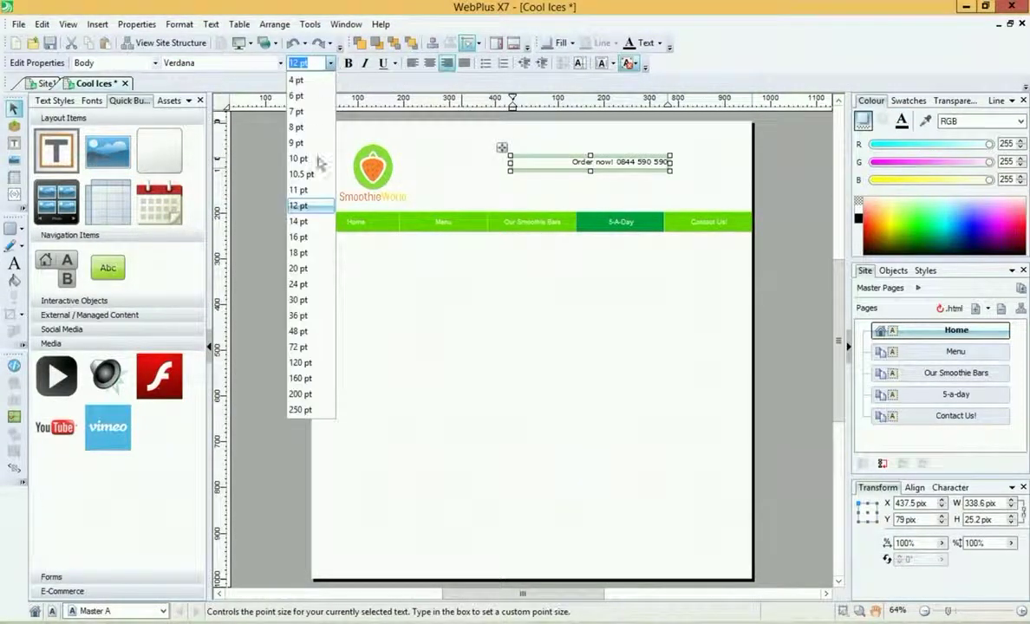
left_click(317, 316)
left_click_drag(672, 177, 736, 191)
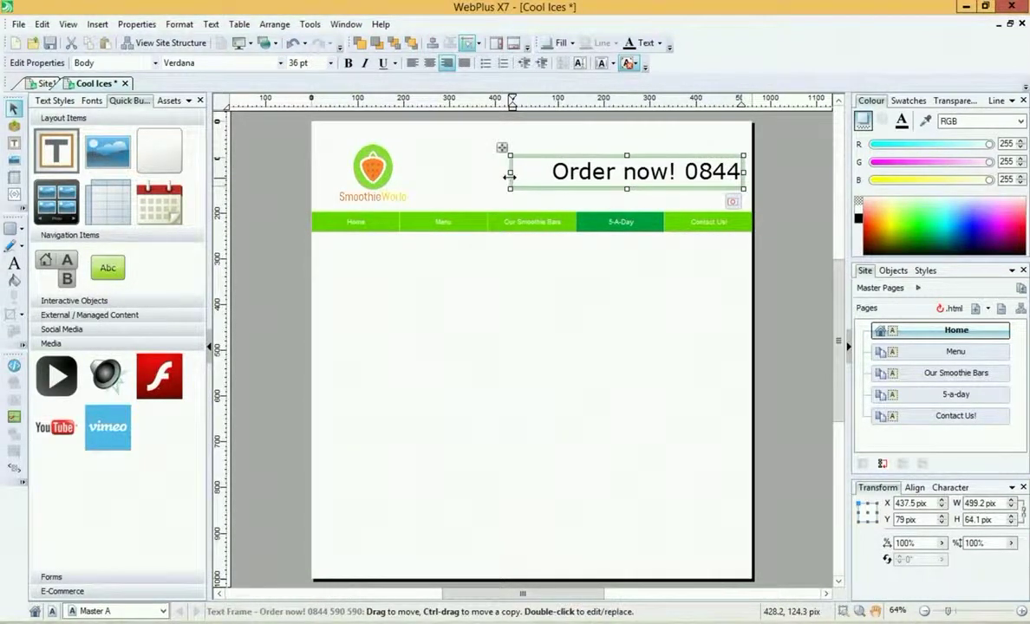
left_click_drag(510, 171, 439, 182)
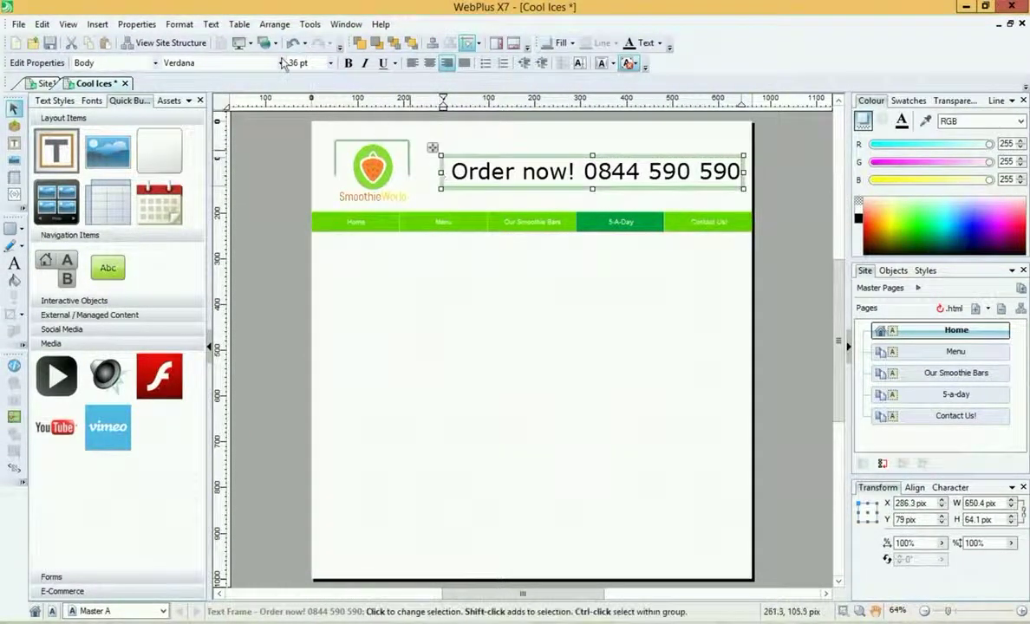
Step: Set the header text to 20 pt Arial and shorten the frame to a single line
left_click(329, 62)
left_click(308, 268)
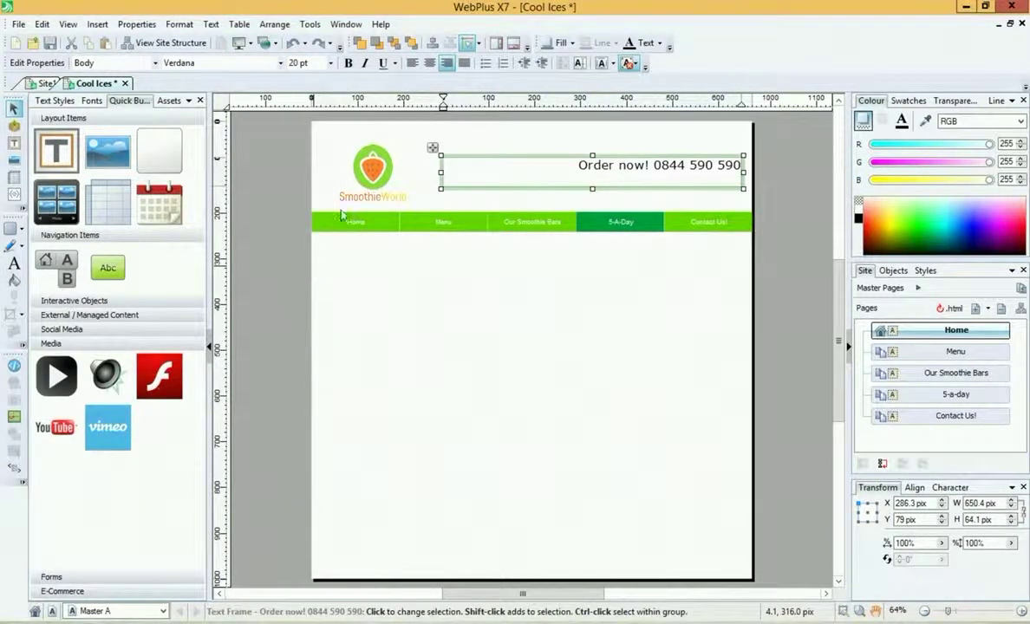
left_click(280, 62)
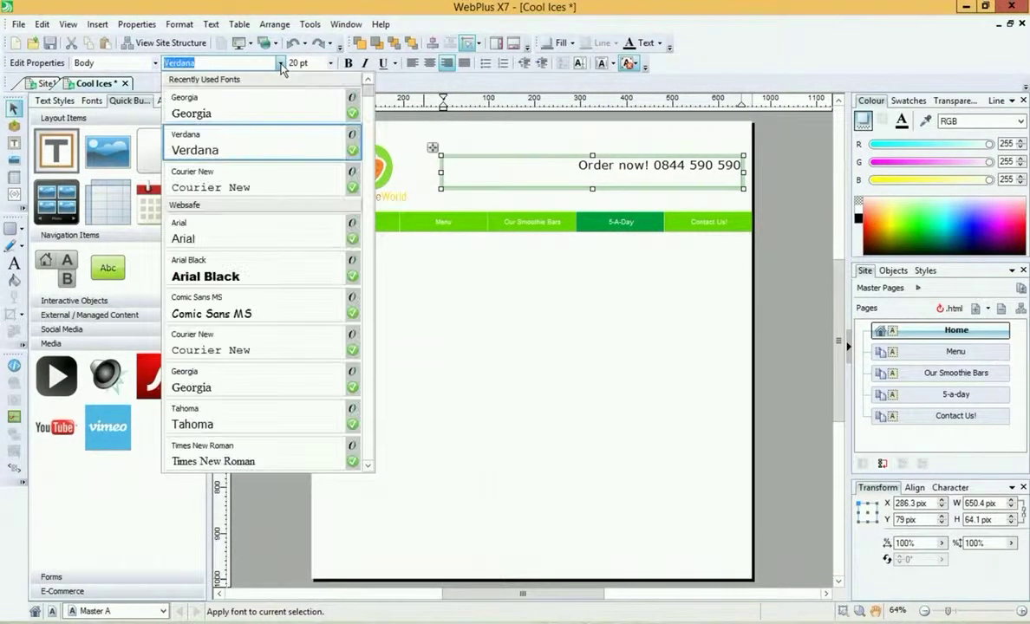
left_click(270, 241)
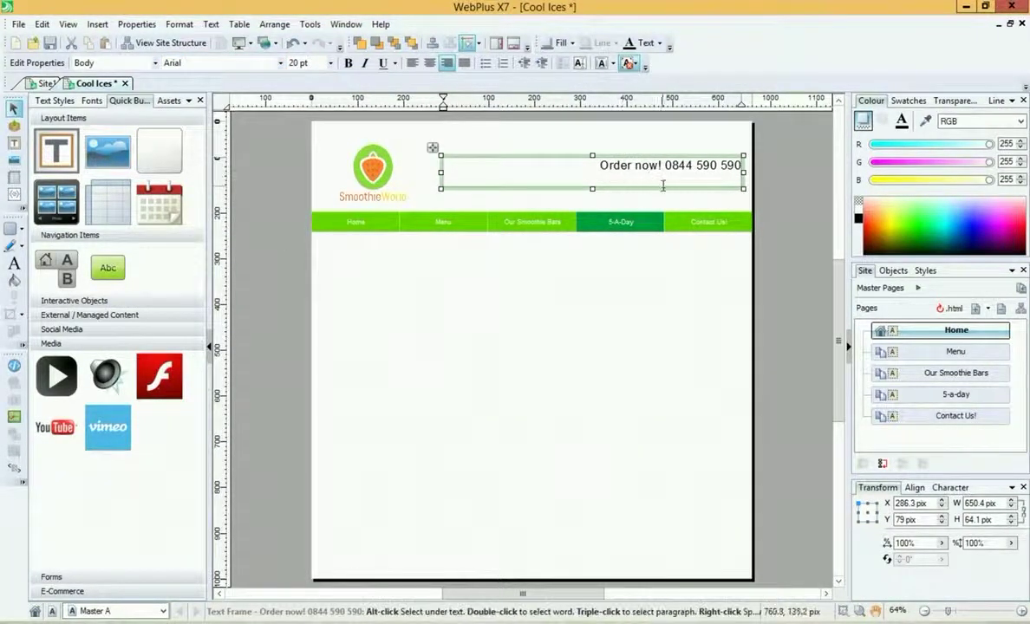
mouse_move(592, 188)
left_mouse_down()
mouse_move(592, 176)
mouse_move(572, 182)
mouse_move(583, 204)
left_mouse_up()
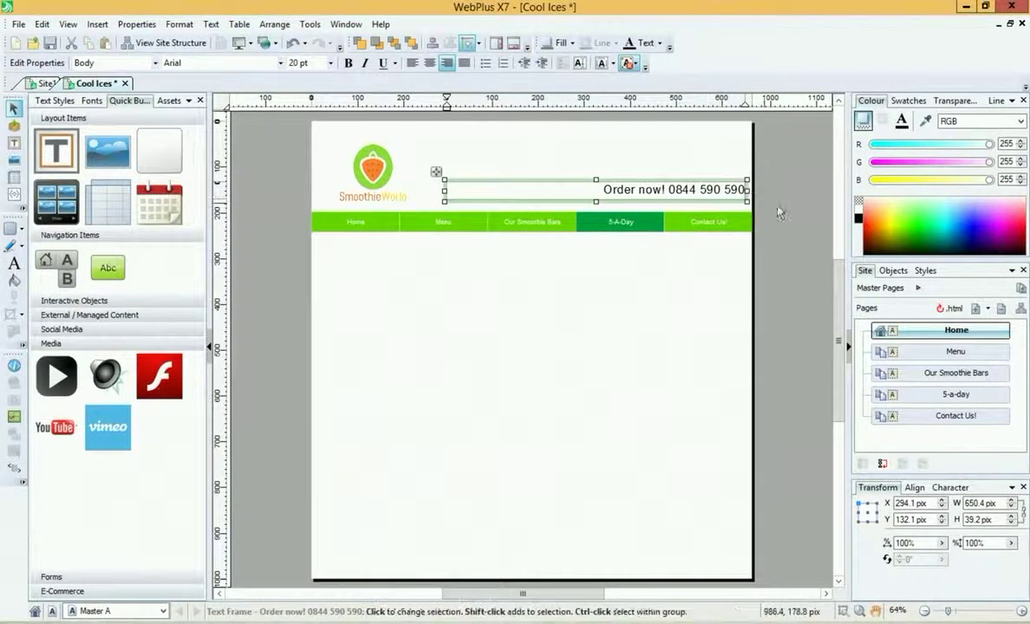
left_click(525, 161)
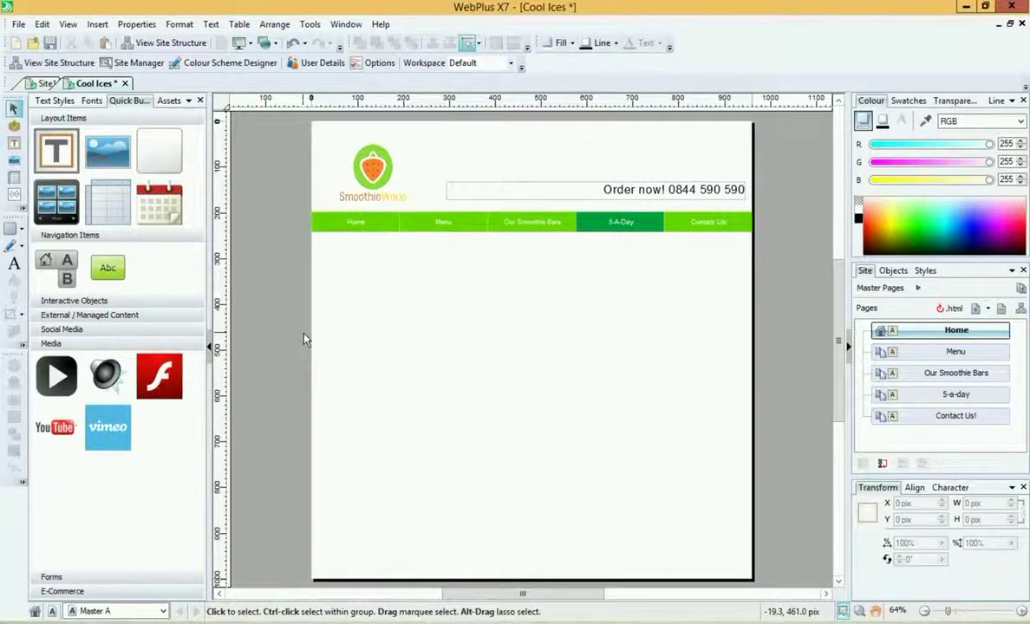
left_click(163, 612)
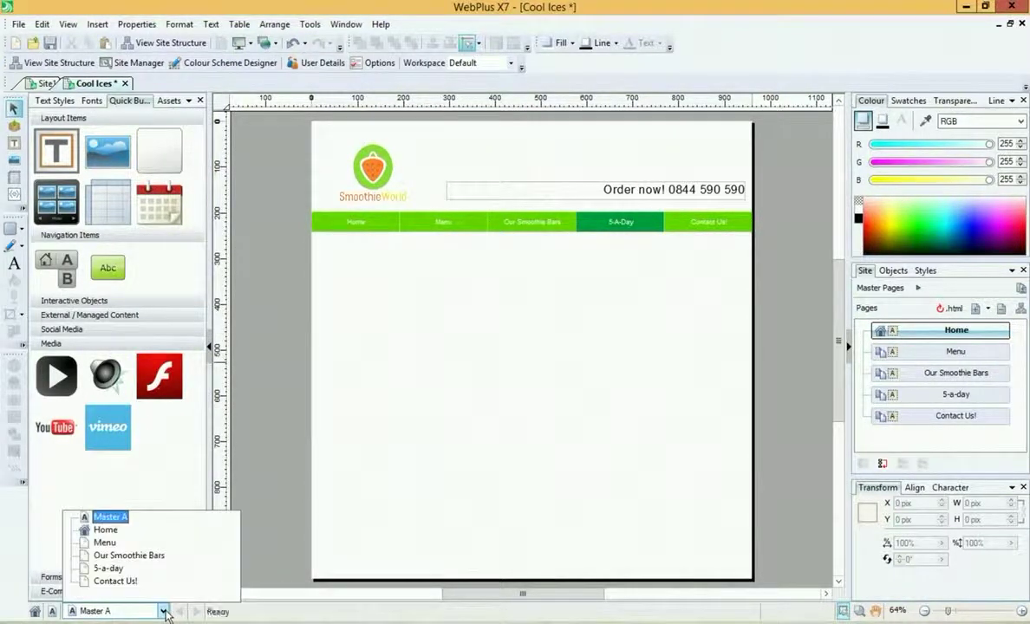
Step: View the Home, Menu, Our Smoothie Bars, 5-a-day and Master A pages, then return to Home
left_click(105, 530)
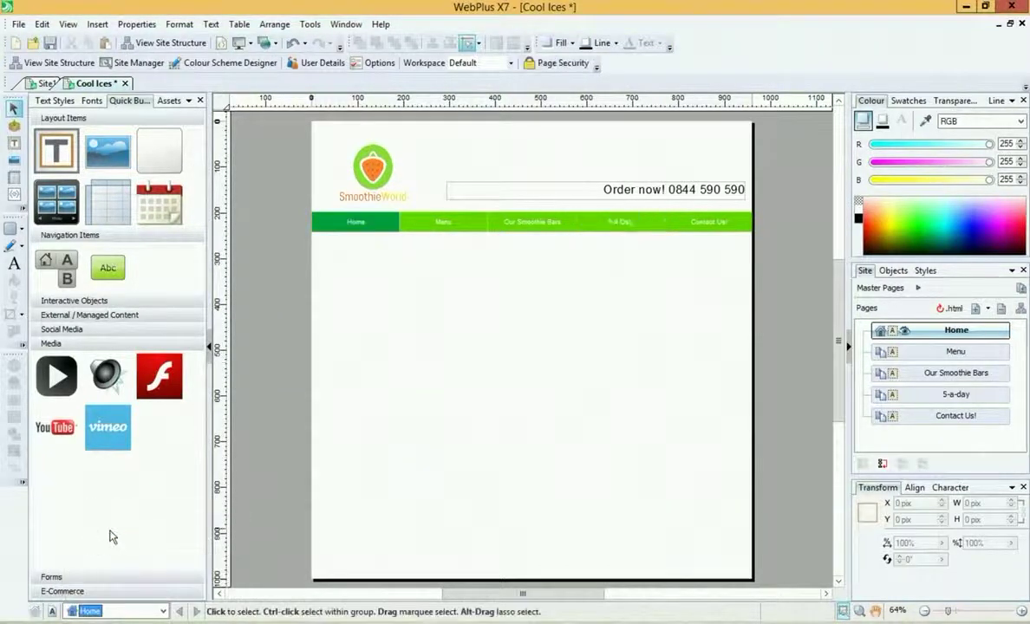
left_click(164, 611)
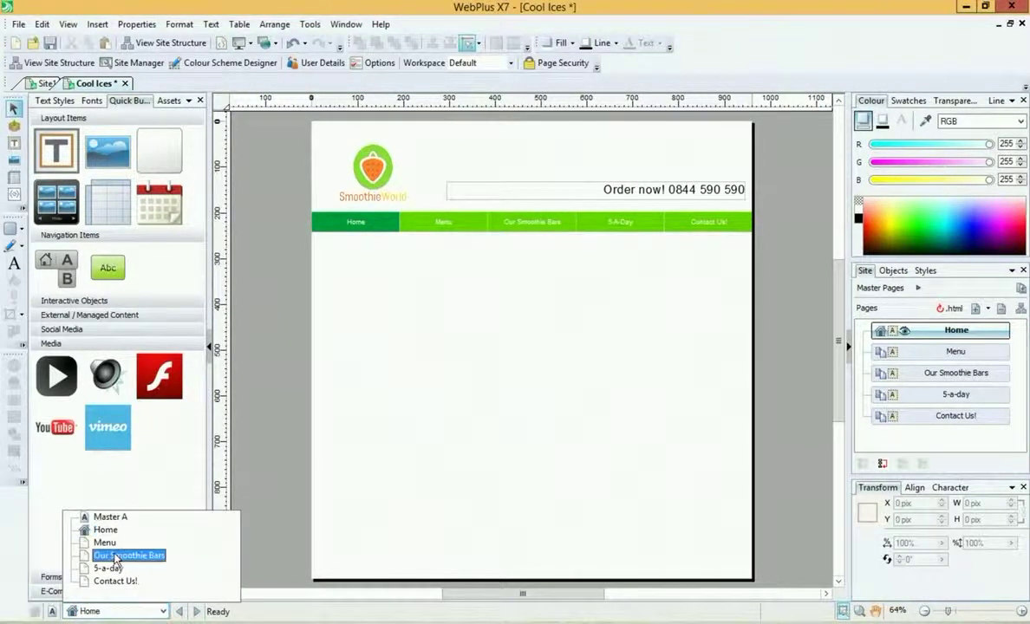
left_click(106, 542)
left_click(162, 611)
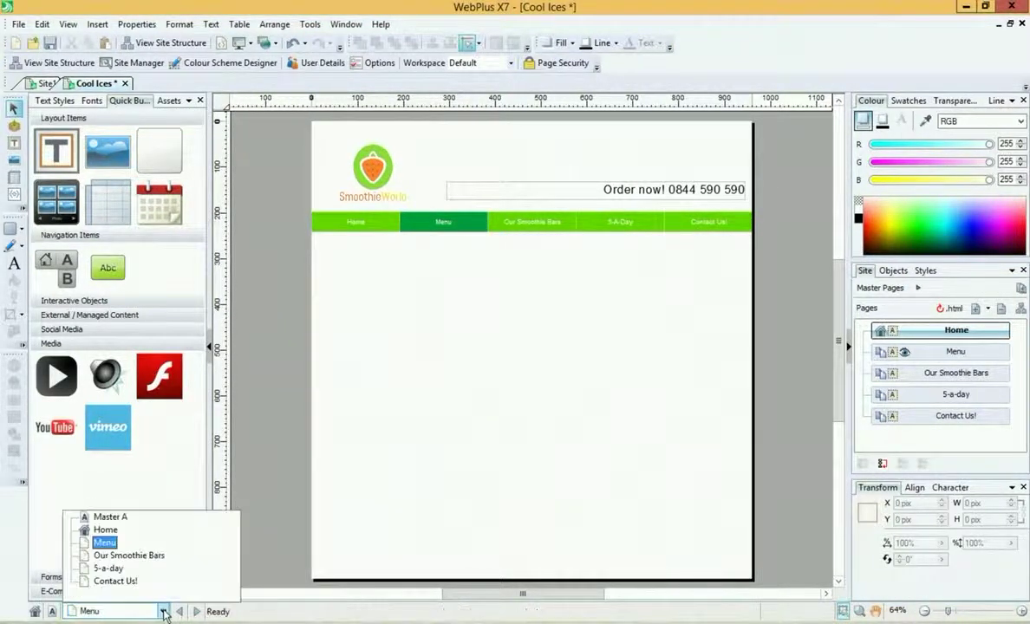
left_click(106, 553)
left_click(162, 611)
left_click(106, 565)
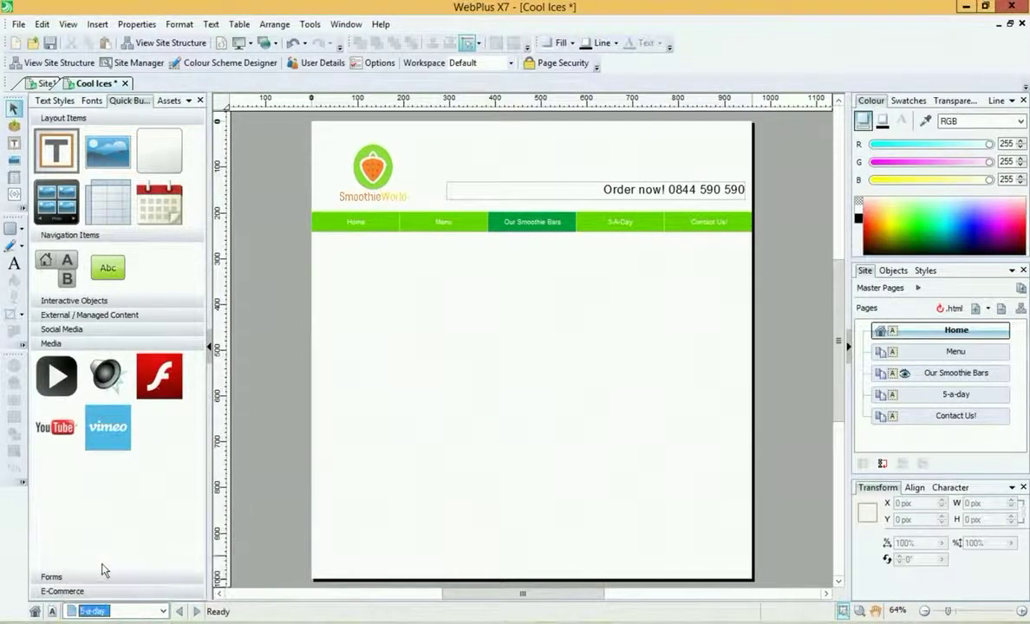
left_click(163, 611)
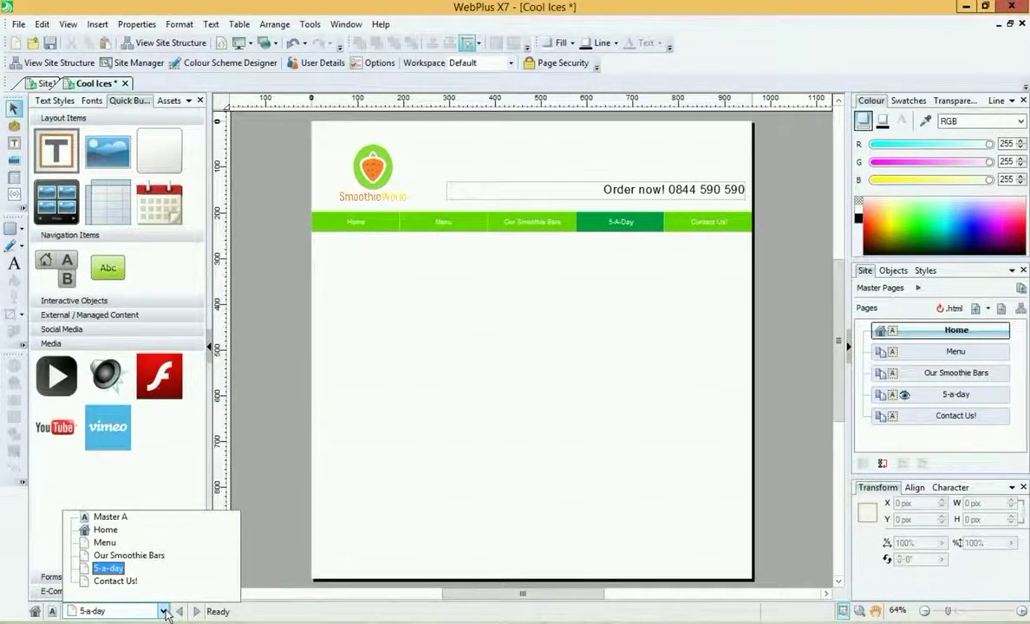
left_click(111, 517)
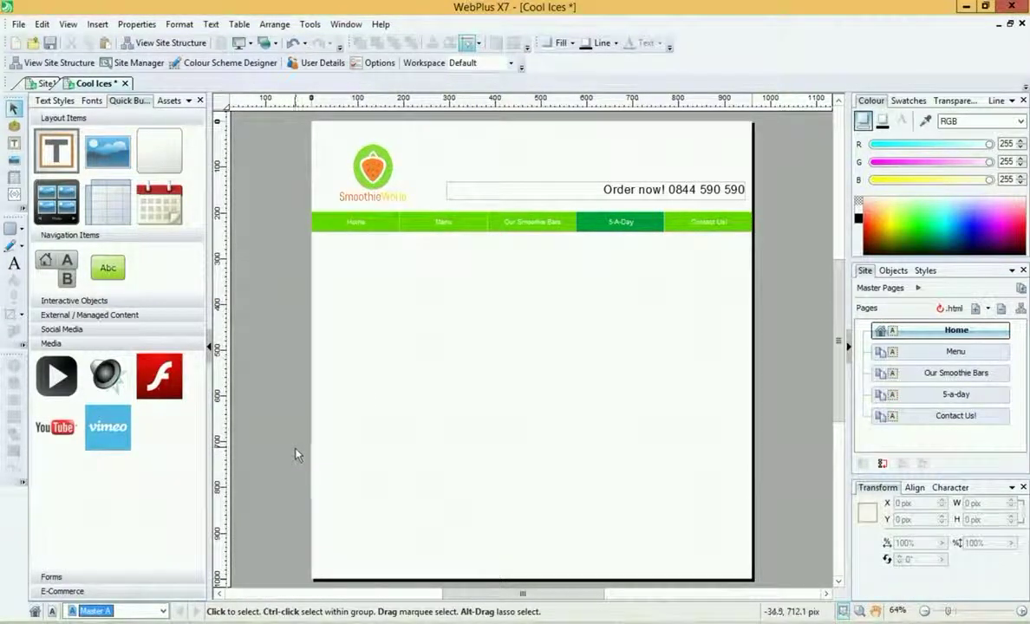
left_click(165, 611)
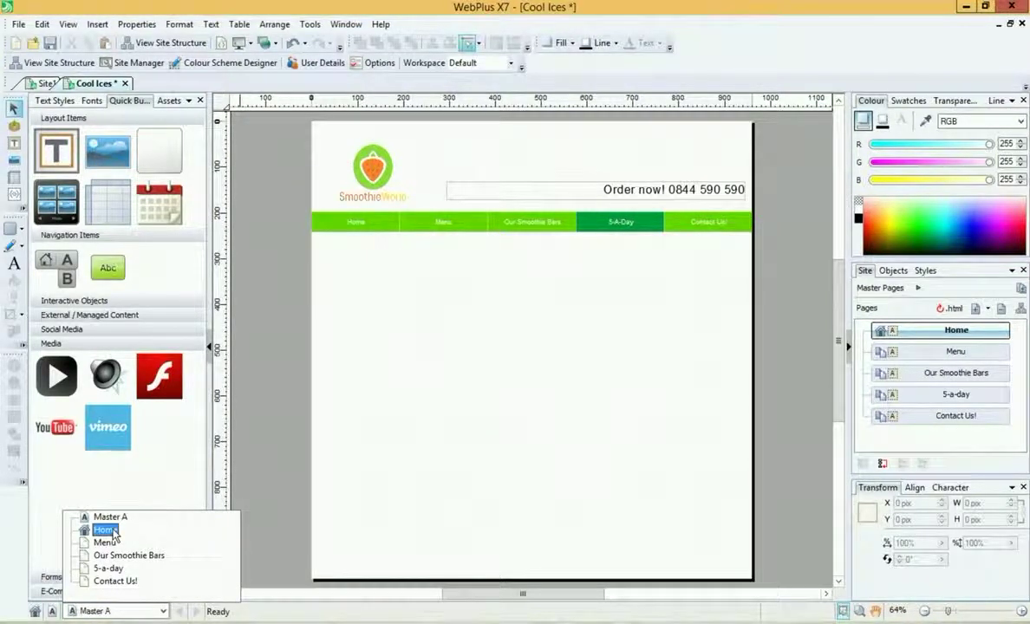
left_click(106, 530)
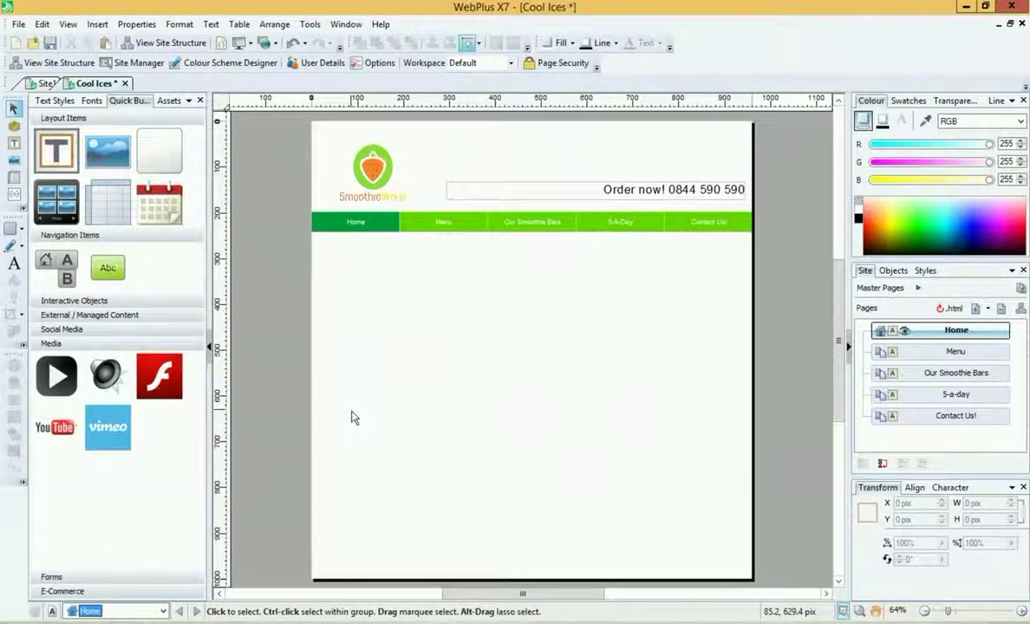